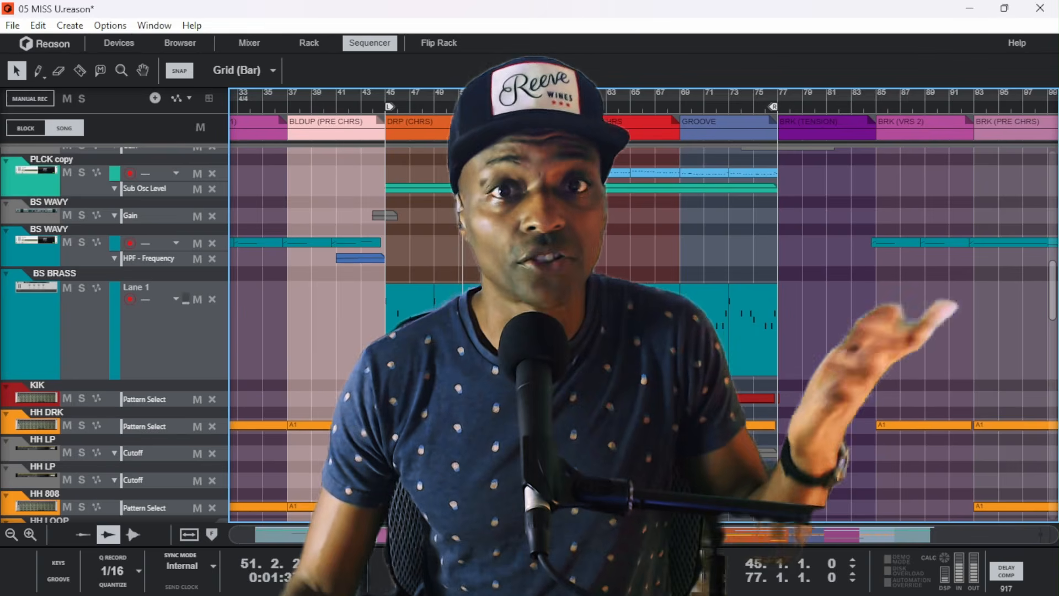
# - Solo the BS BRASS channel in the mixer and return to its track in the sequencer
pyautogui.click(44, 320)
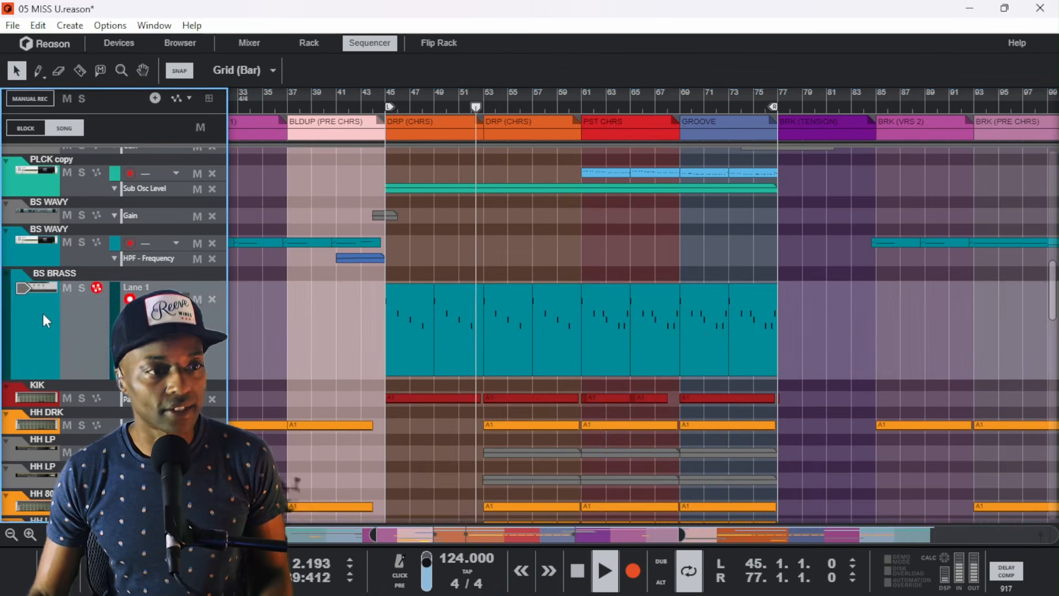
pyautogui.press('F5')
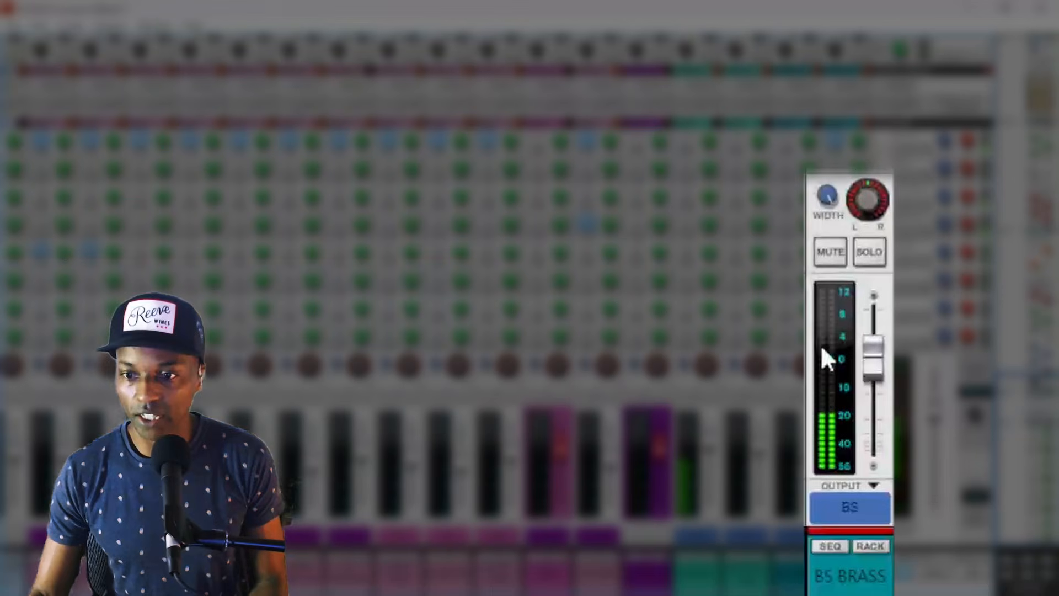
pyautogui.click(870, 252)
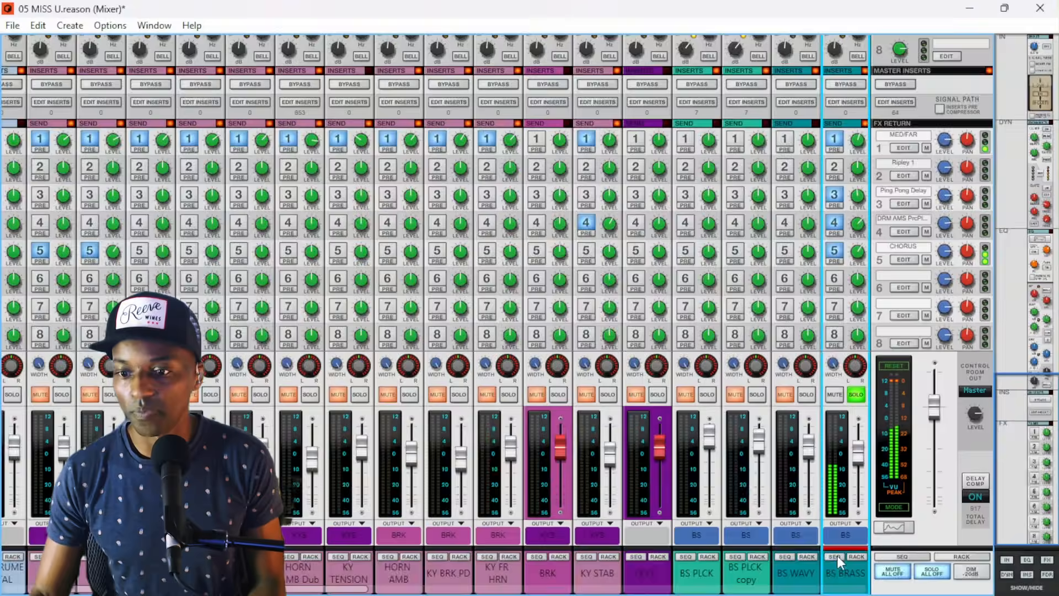
pyautogui.click(835, 557)
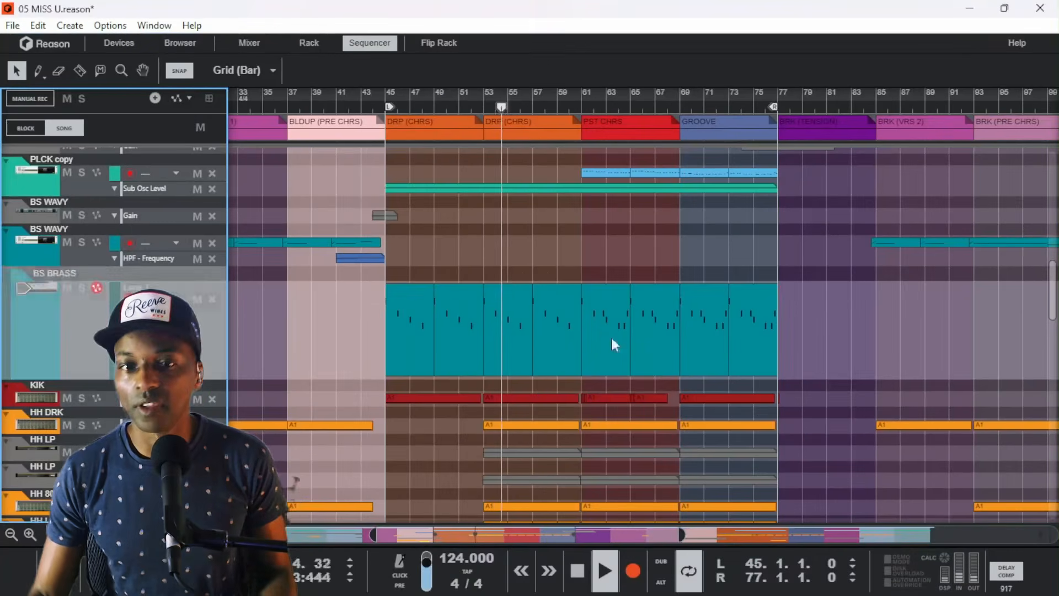
# - Unfold the BS BRASS Combinator in the rack and inspect the panel of its DCO-106 synth
pyautogui.click(46, 289)
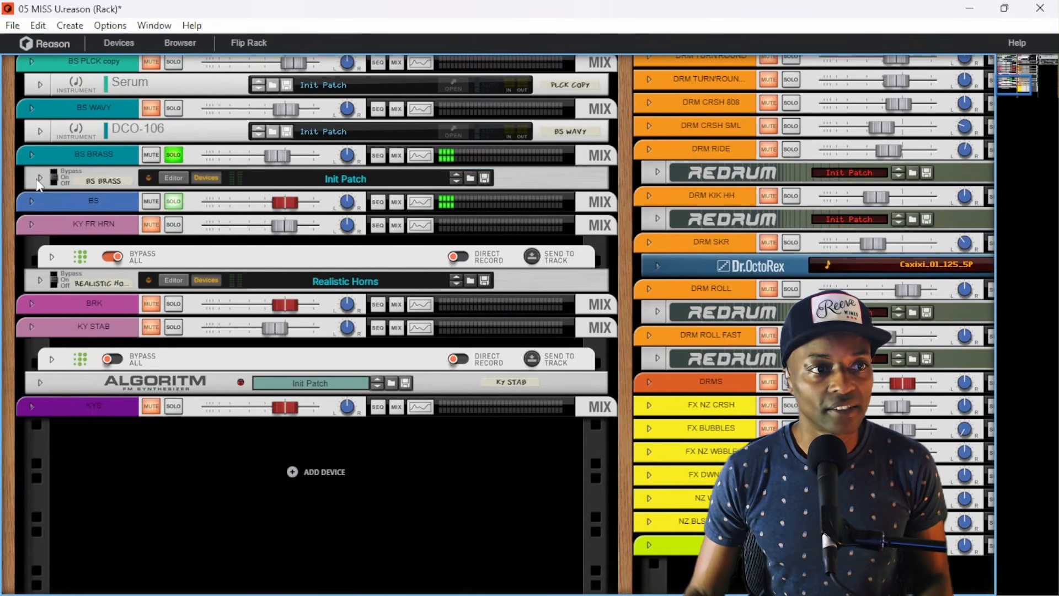
pyautogui.click(39, 179)
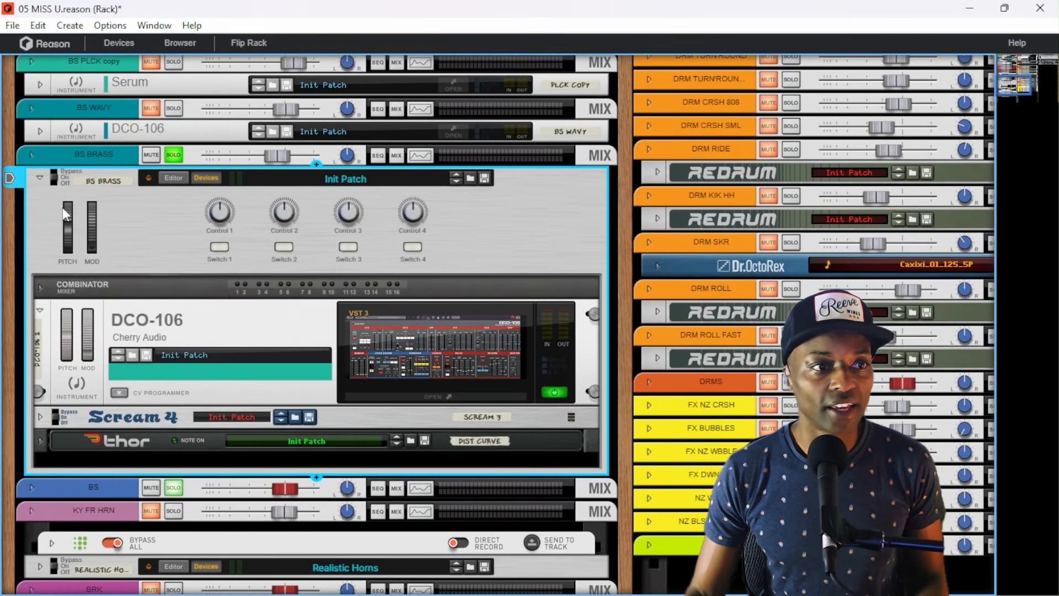
pyautogui.click(270, 312)
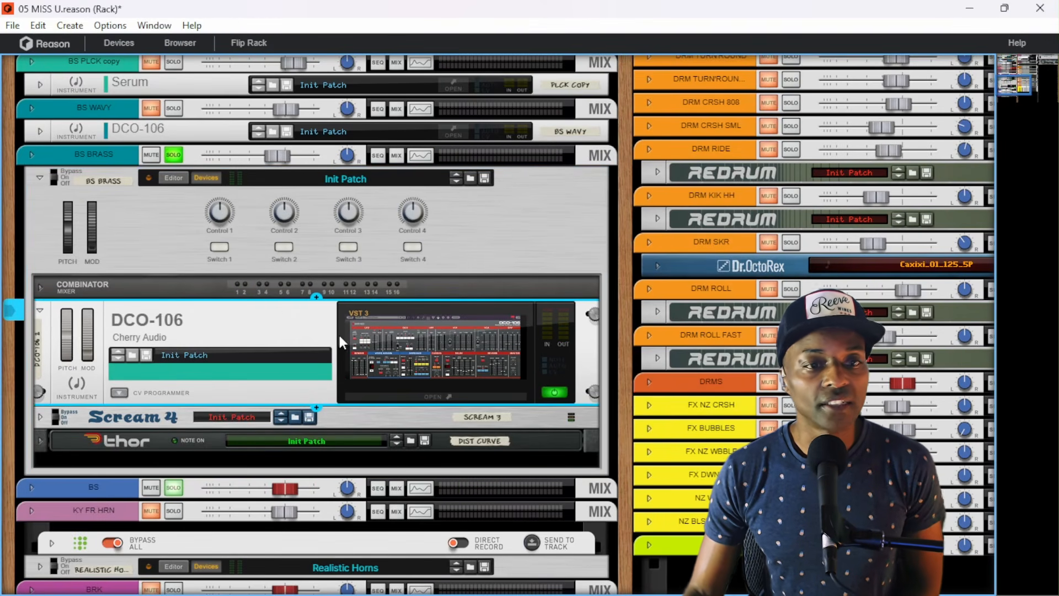
pyautogui.click(444, 355)
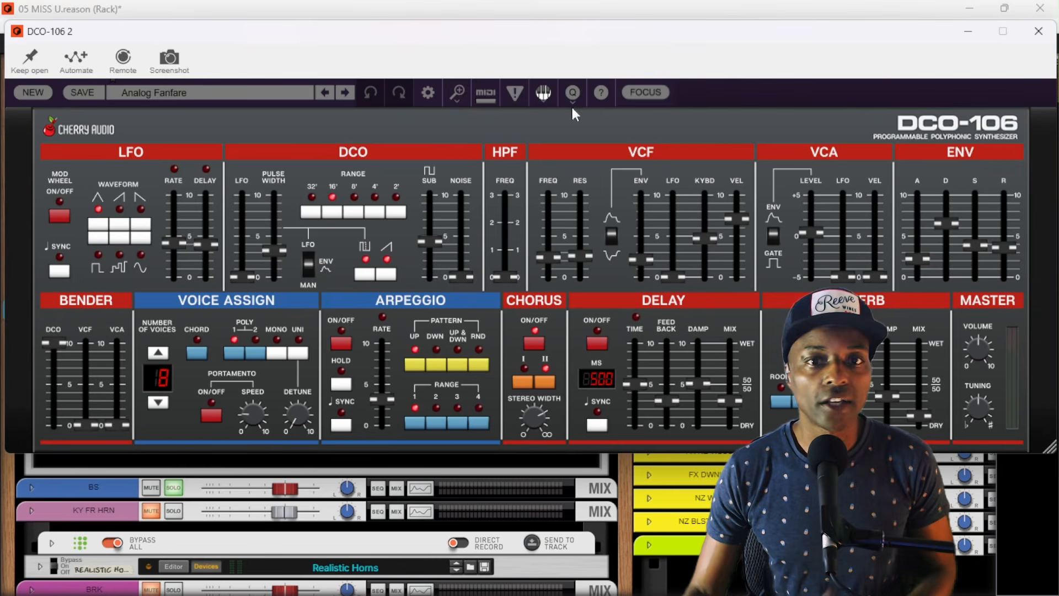
pyautogui.click(1038, 31)
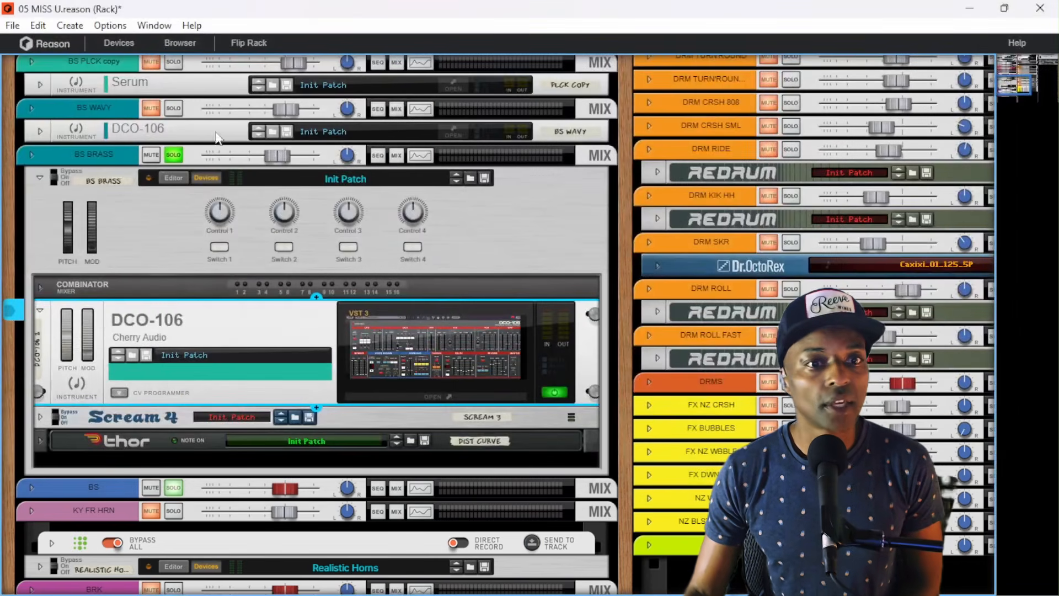
# - Unfold the Scream 4 inside the BS BRASS Combinator and try its bypass switch
pyautogui.click(39, 417)
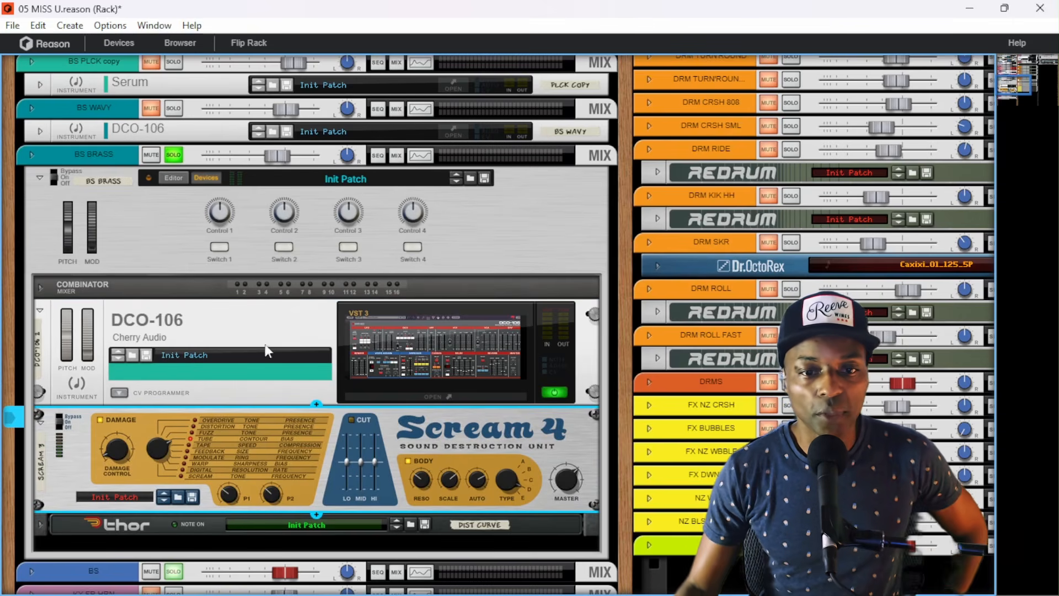
pyautogui.click(60, 423)
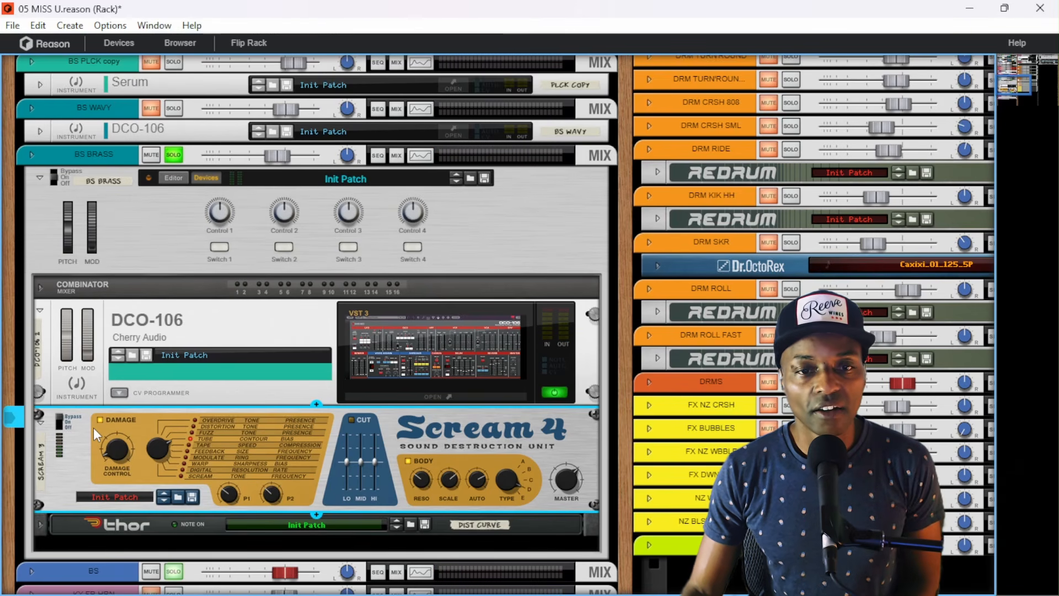
# - Examine the VCF frequency control on the DCO-106 panel
pyautogui.click(400, 384)
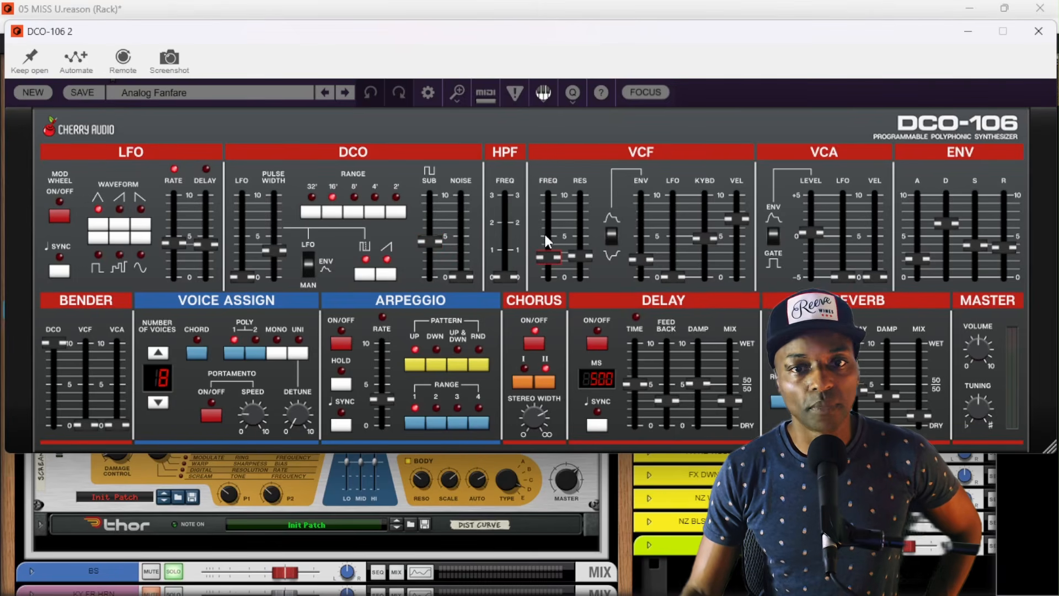
pyautogui.moveTo(548, 250)
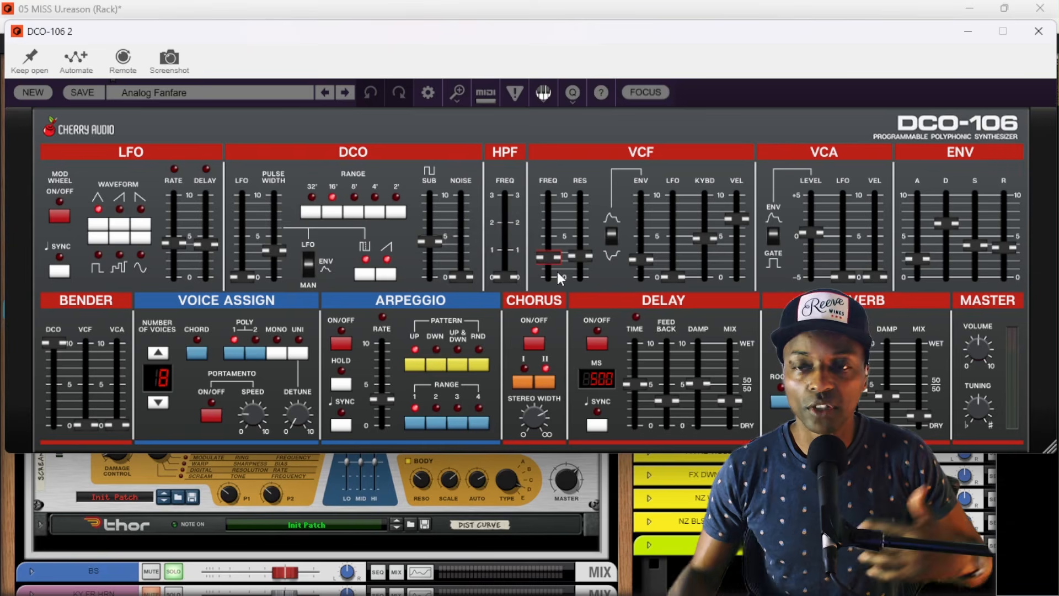
pyautogui.moveTo(558, 272)
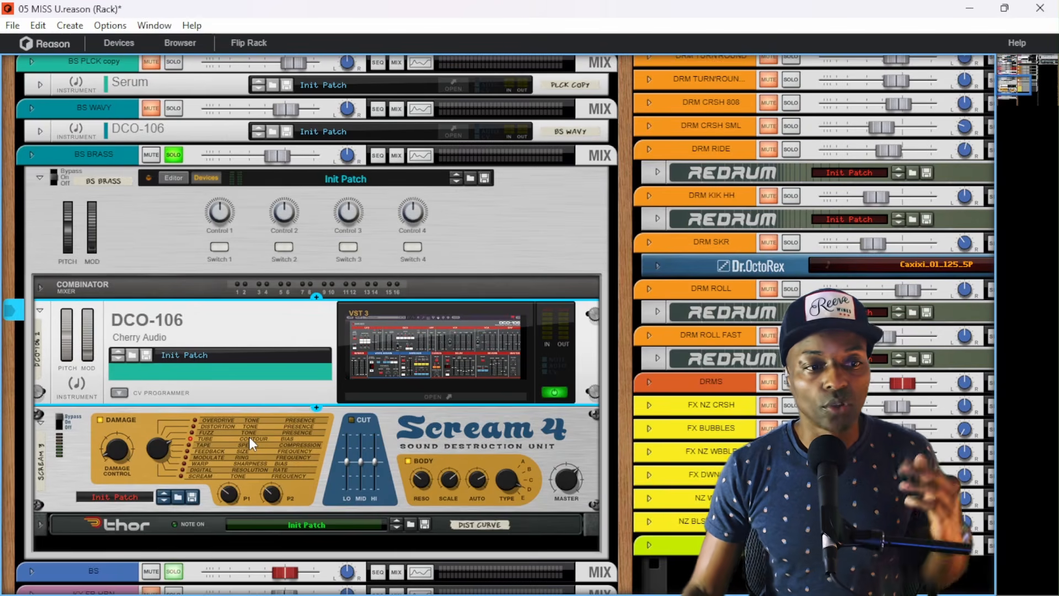
# - Compare the brass bass sound with the Scream 4 engaged and bypassed
pyautogui.click(249, 437)
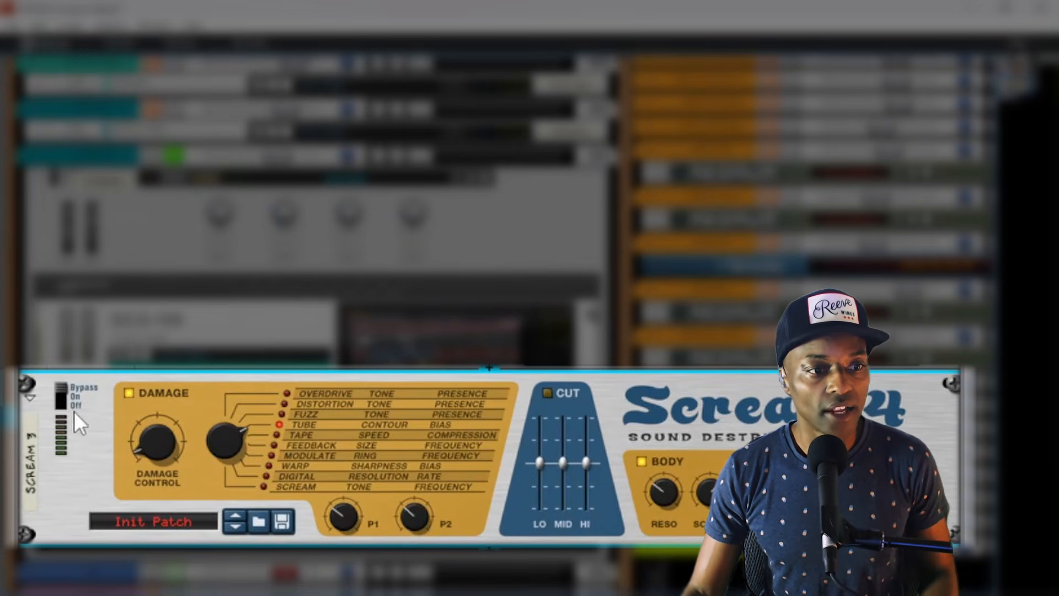
pyautogui.click(62, 392)
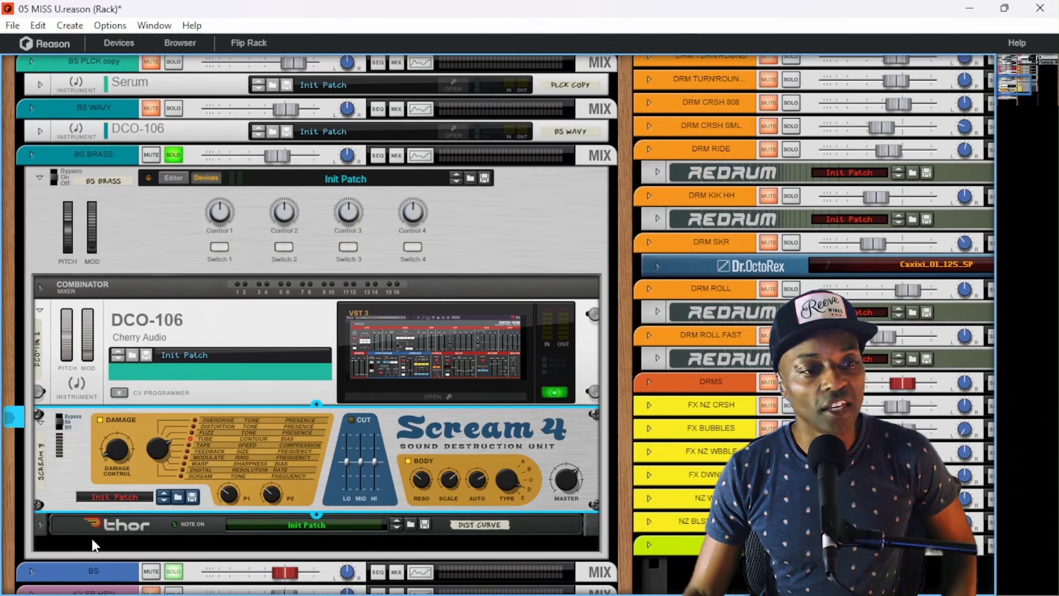
# - Unfold the Thor named DIST CURVE and trace its Global Envelope output cable to the Scream 4's Damage Control input on the rack's rear
pyautogui.click(41, 524)
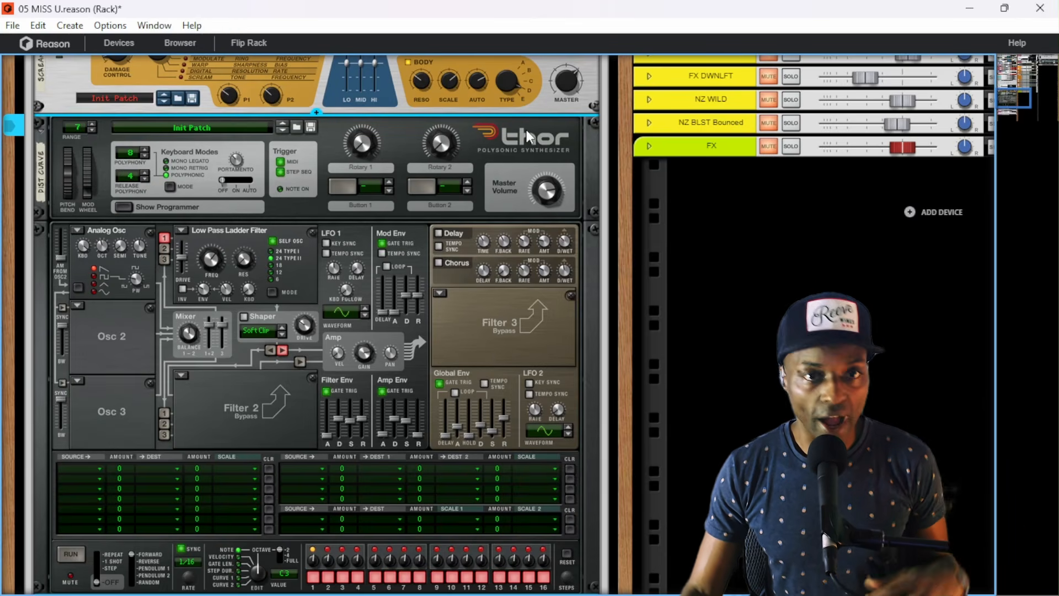
pyautogui.scroll(1, 466, 157)
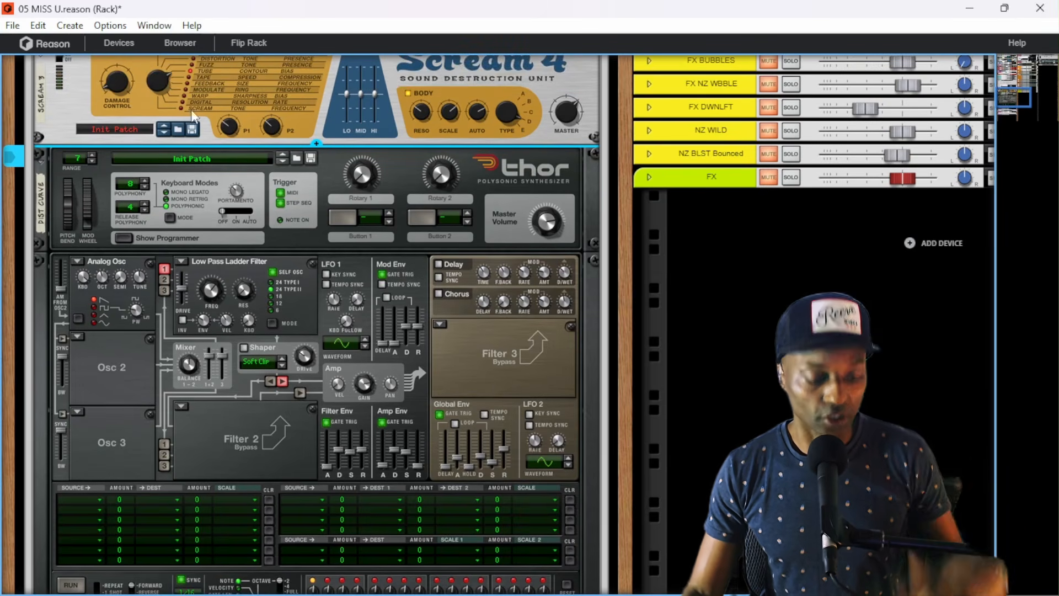
pyautogui.press('Tab')
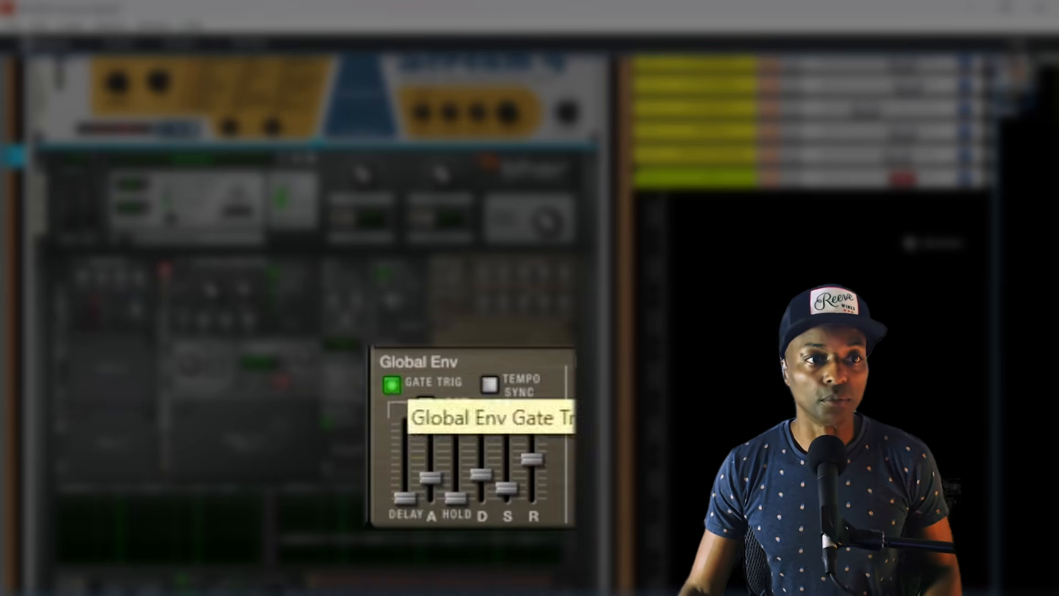
pyautogui.scroll(5, 387, 277)
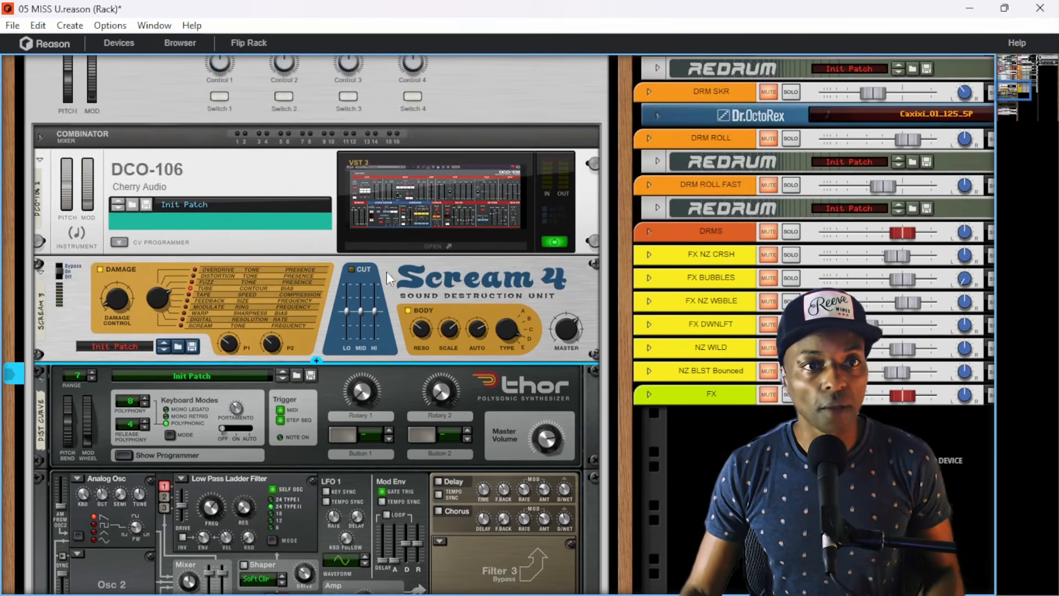
pyautogui.scroll(-8, 399, 303)
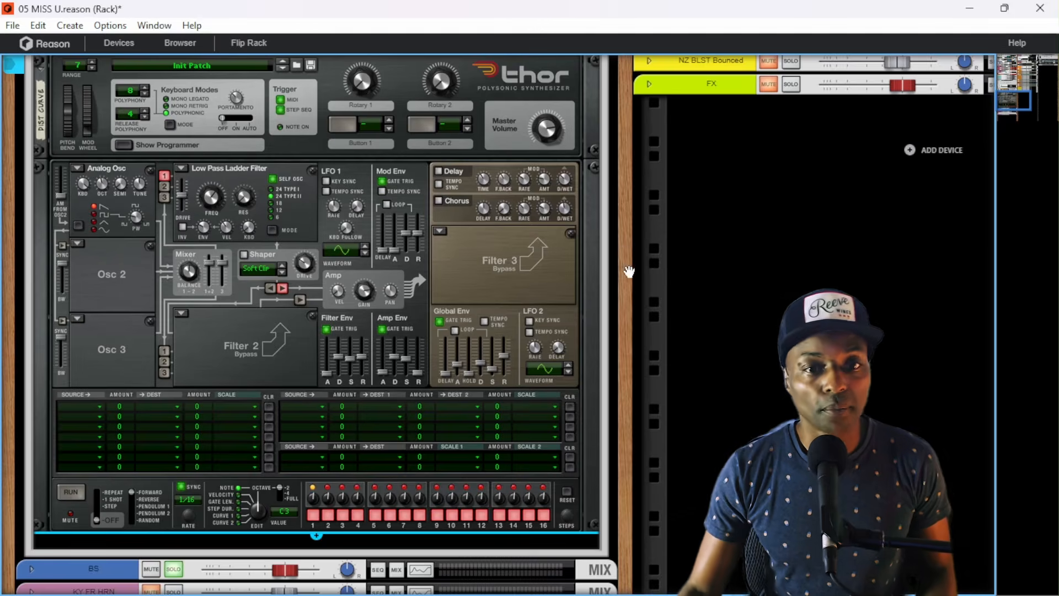
pyautogui.press('Tab')
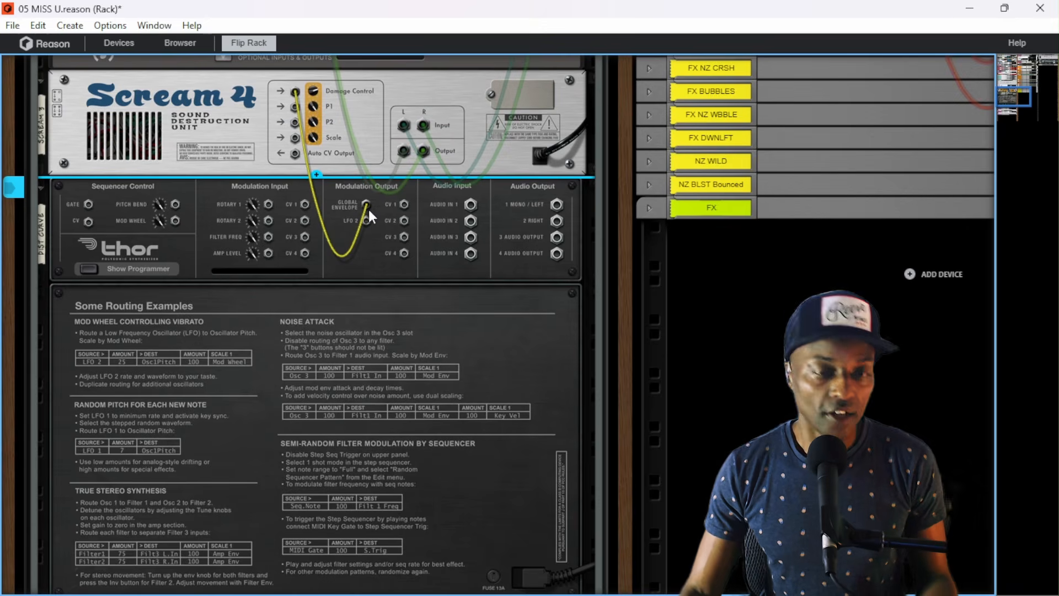
pyautogui.press('Tab')
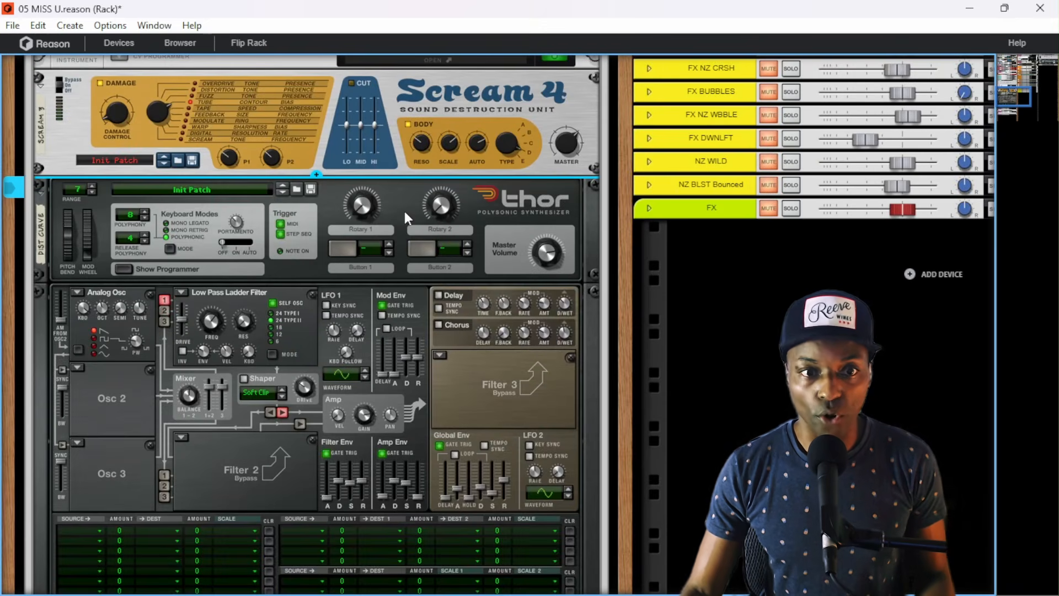
# - Look up Global Env in the source list of Thor's modulation matrix without assigning a source
pyautogui.click(82, 529)
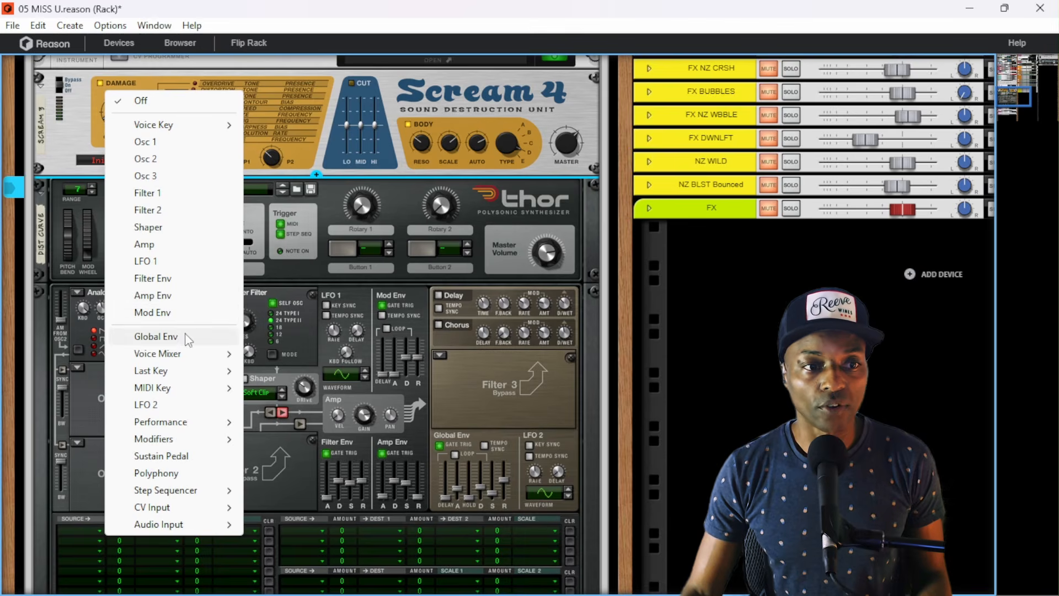
pyautogui.click(425, 217)
# - Compare the front and rear of Thor and the Scream 4 to examine the Damage Control CV routing
pyautogui.press('Tab')
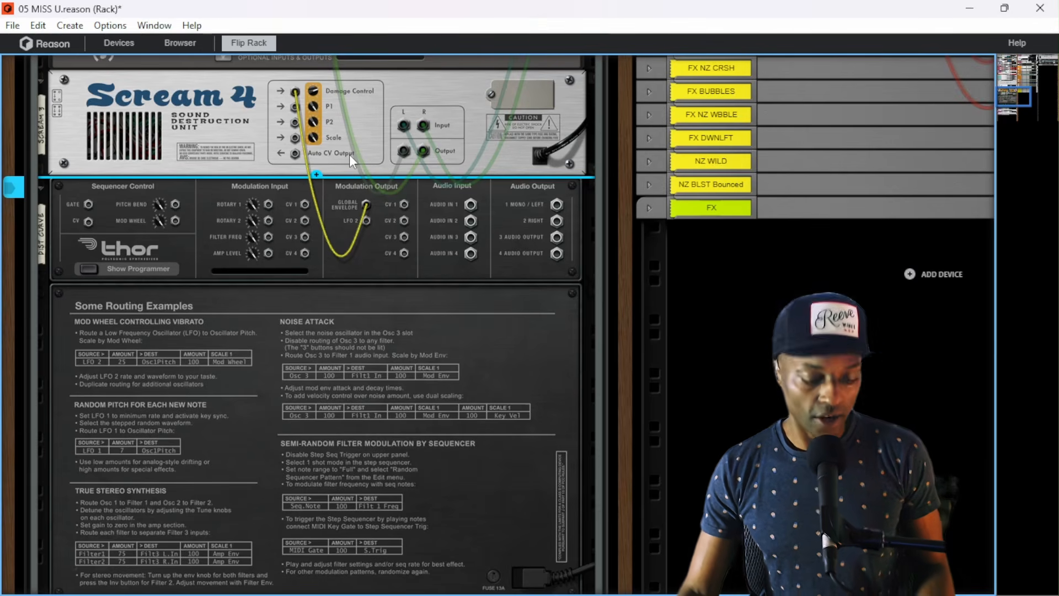
pyautogui.press('Tab')
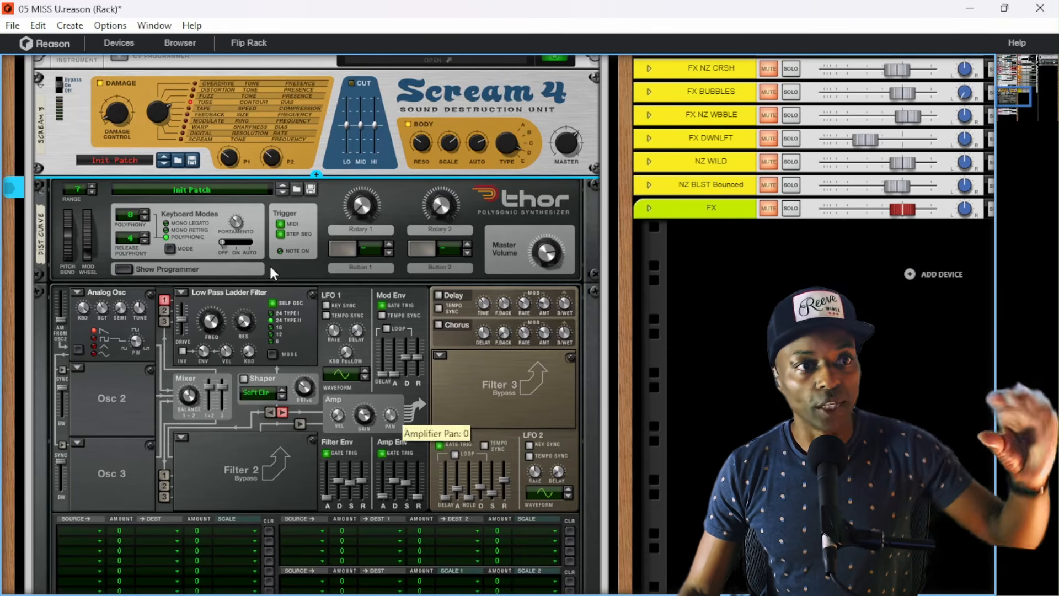
pyautogui.press('Tab')
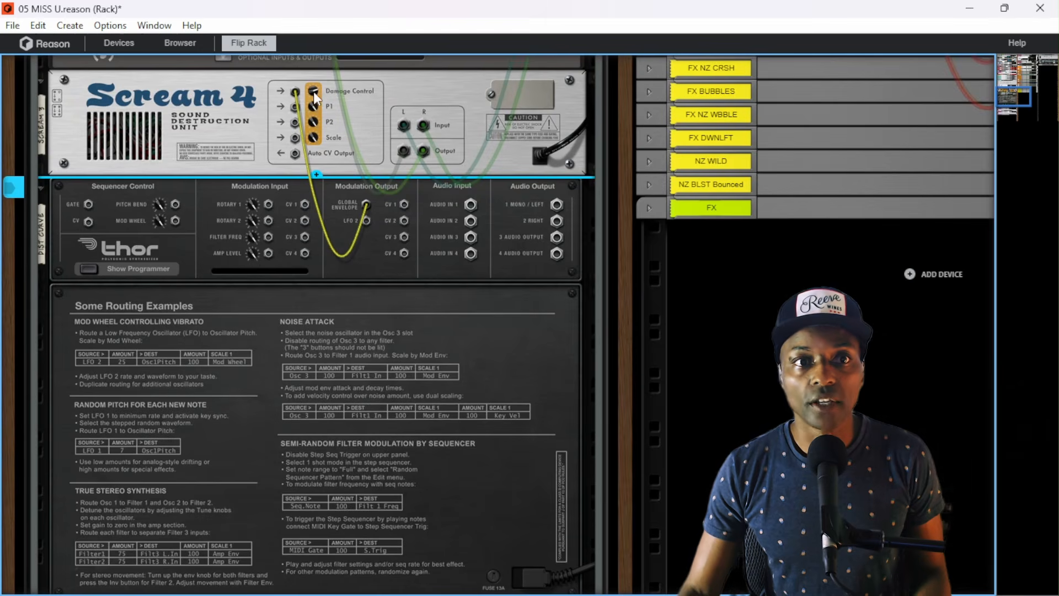
pyautogui.press('Tab')
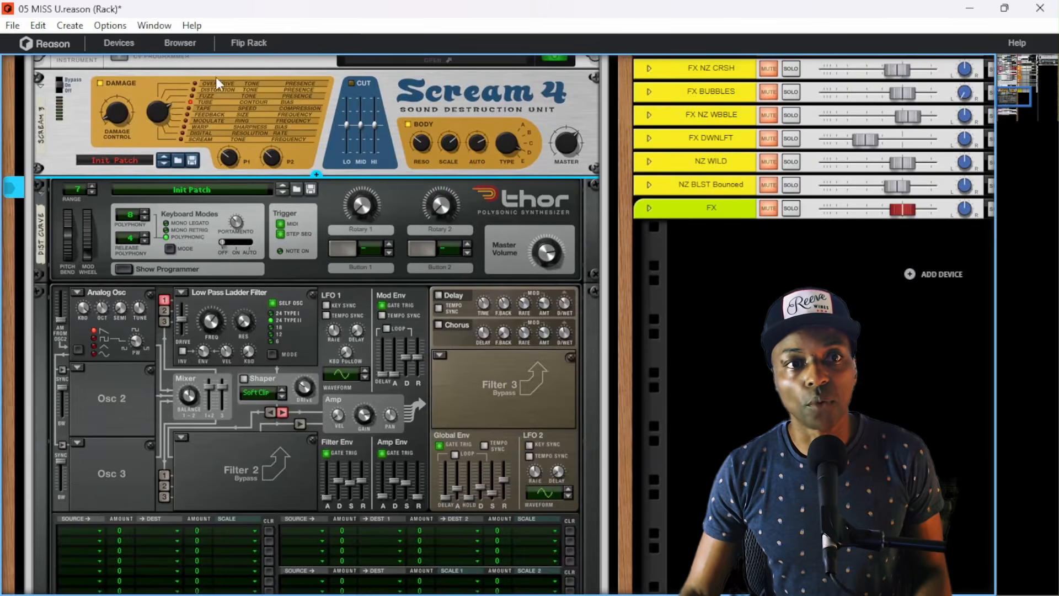
# - Adjust the Damage Control CV input amount on the Scream 4's rear, trying higher and lower settings, and return to the rack front
pyautogui.press('Tab')
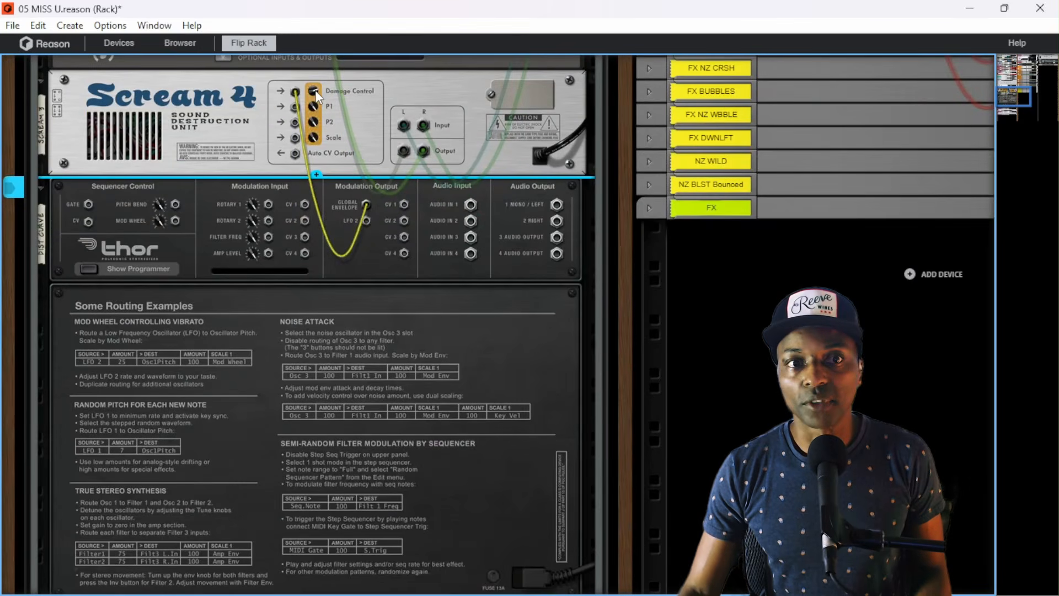
pyautogui.click(313, 91)
pyautogui.moveTo(314, 91); pyautogui.dragTo(326, 91)
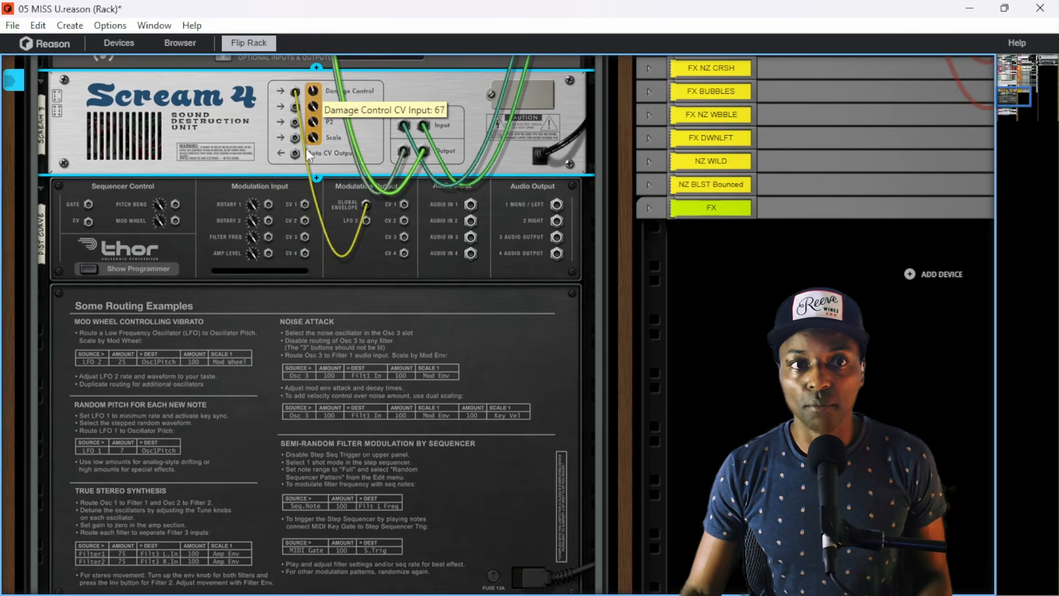
pyautogui.moveTo(302, 173); pyautogui.dragTo(325, 188)
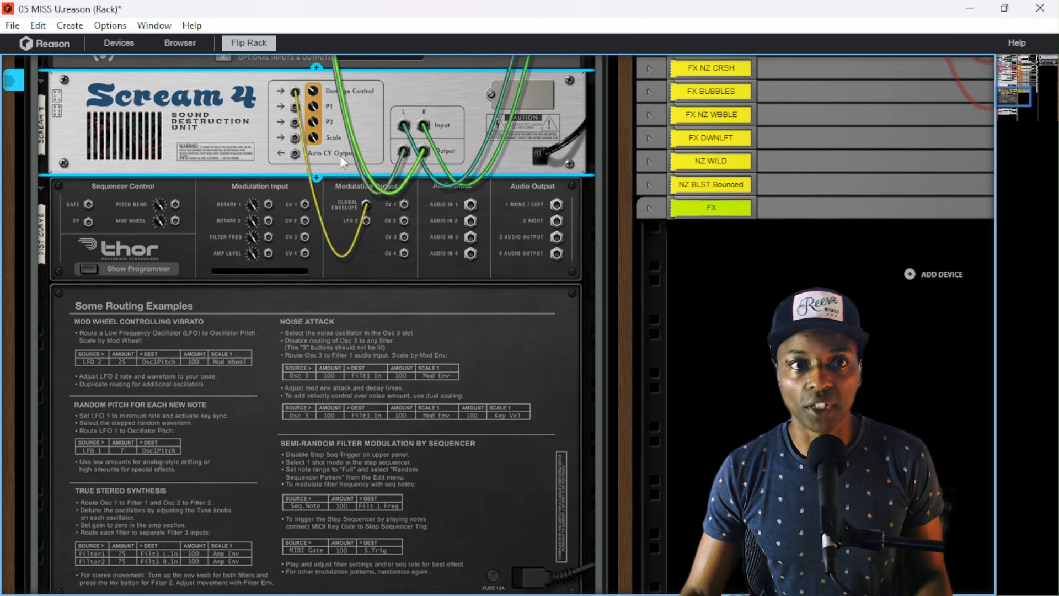
pyautogui.moveTo(317, 92); pyautogui.dragTo(334, 19)
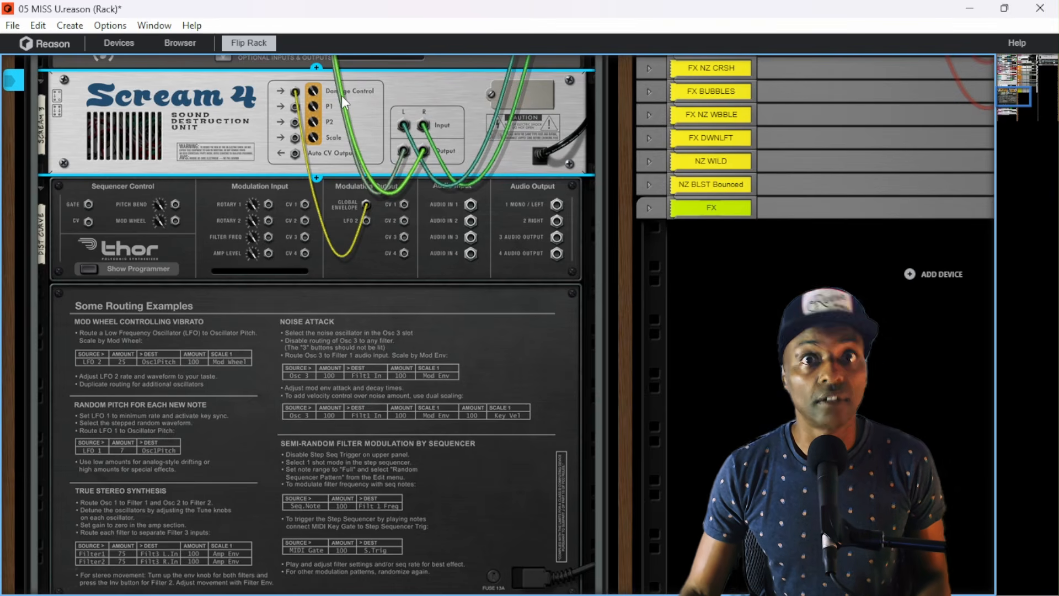
pyautogui.moveTo(313, 92); pyautogui.dragTo(311, 138)
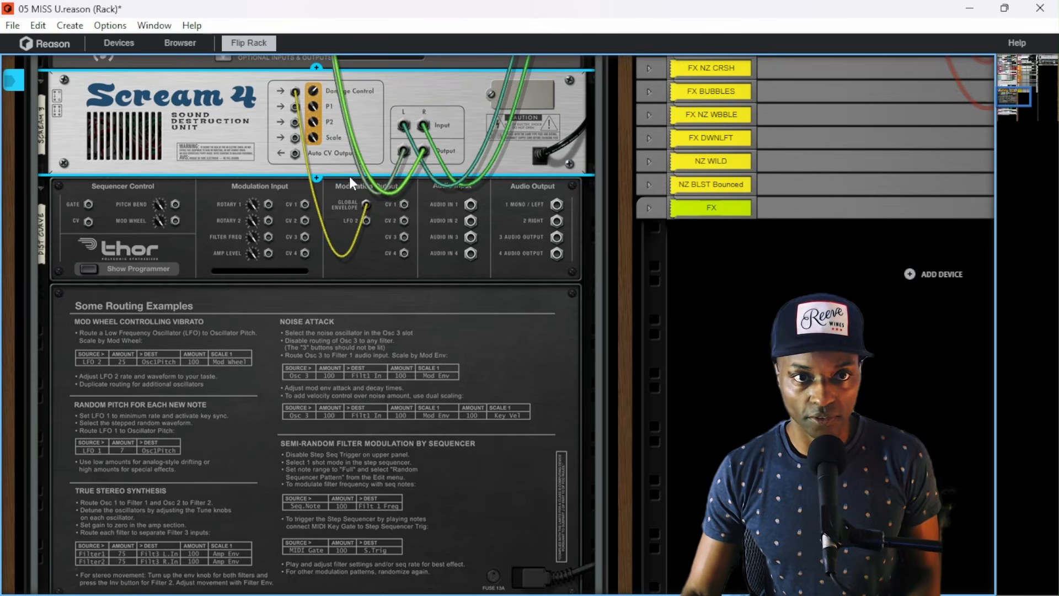
pyautogui.moveTo(315, 89); pyautogui.dragTo(316, 81)
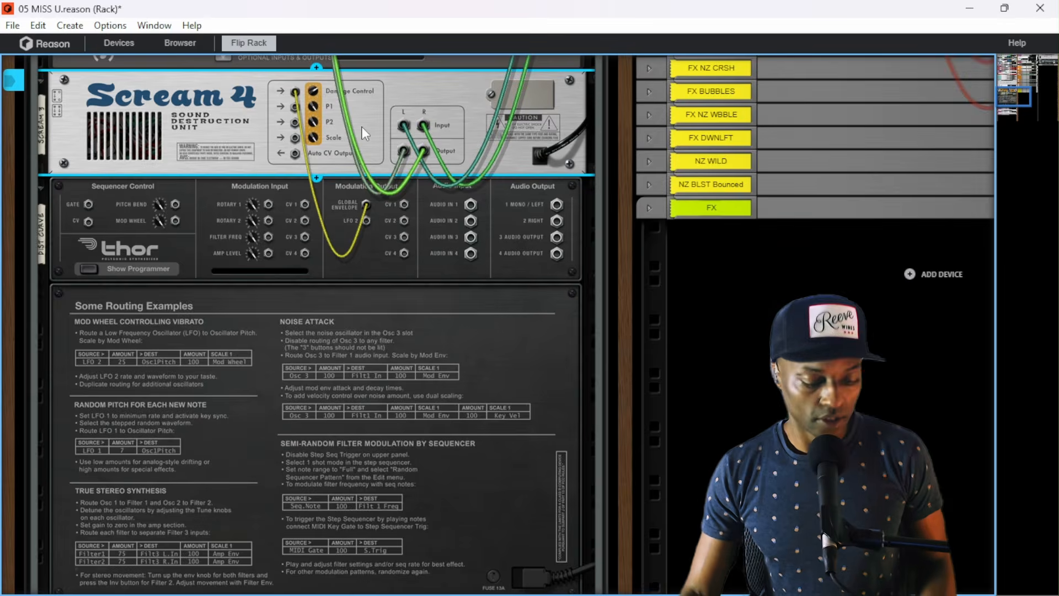
pyautogui.press('Tab')
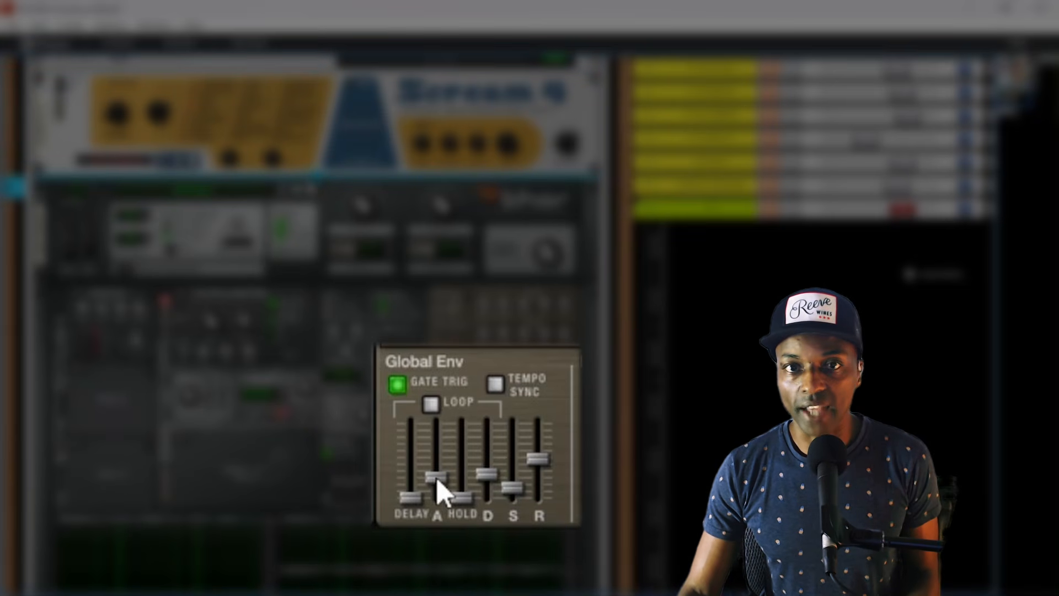
# - Lower the Global Env attack to its minimum on Thor and raise it back to its earlier level
pyautogui.moveTo(437, 479); pyautogui.dragTo(437, 499)
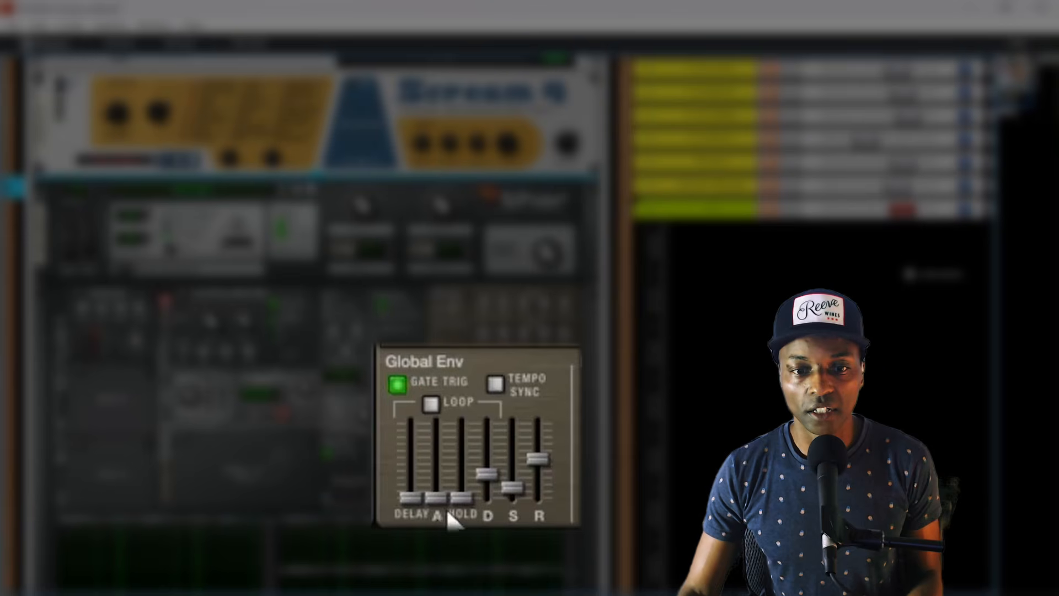
pyautogui.moveTo(437, 498); pyautogui.dragTo(437, 478)
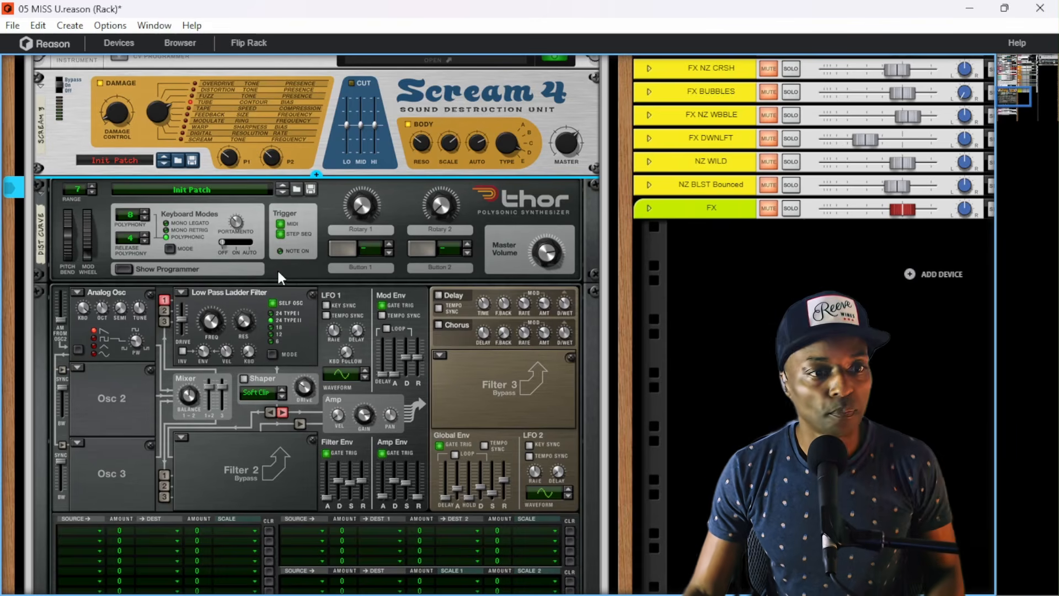
# - Examine the rear cable from Thor's Global Envelope output to the Scream 4's Damage Control input
pyautogui.scroll(-2, 277, 269)
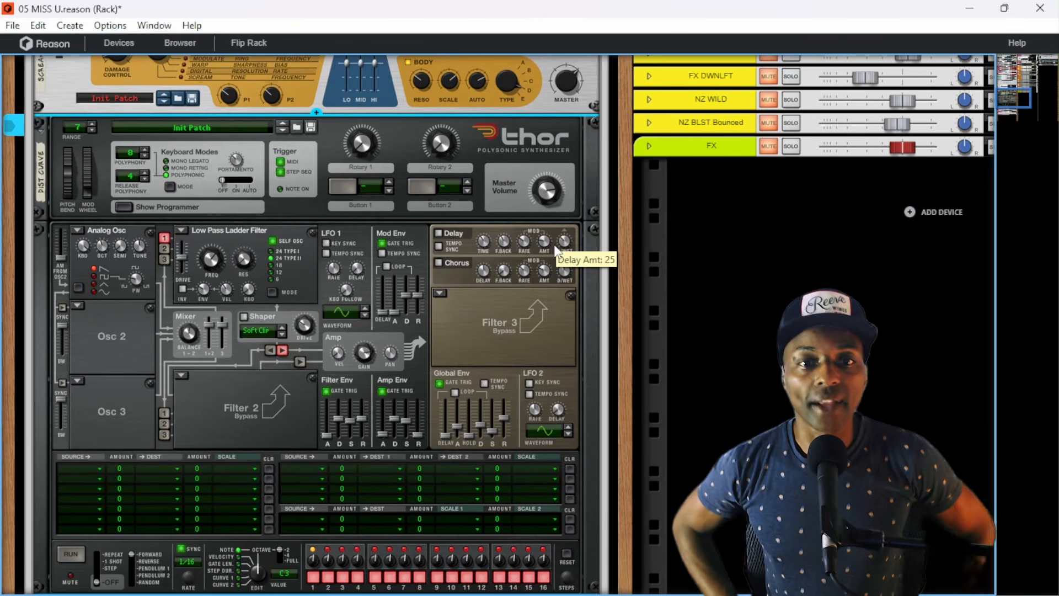
pyautogui.press('Tab')
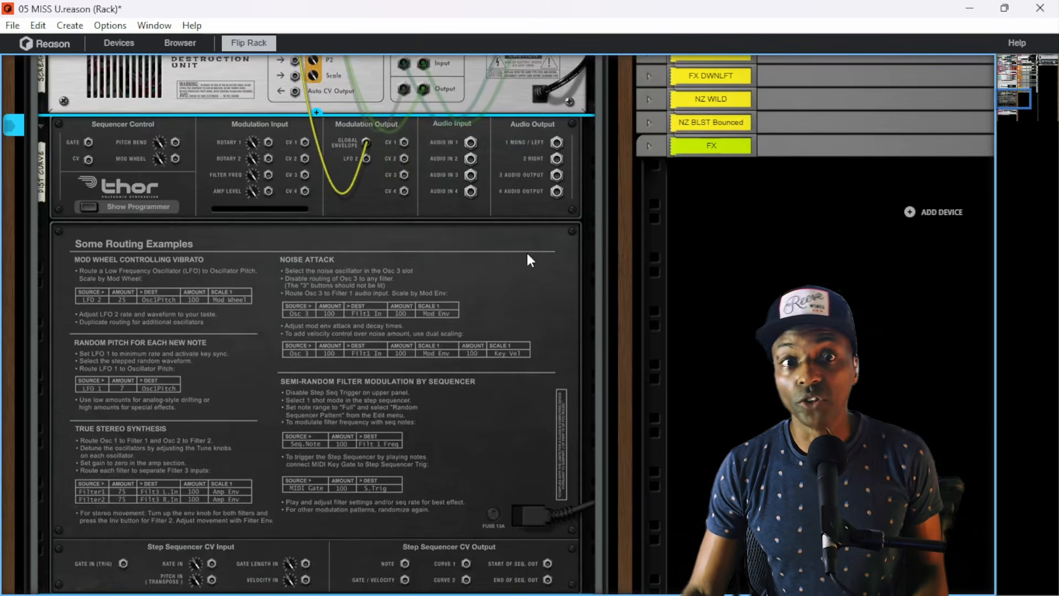
pyautogui.scroll(3, 527, 252)
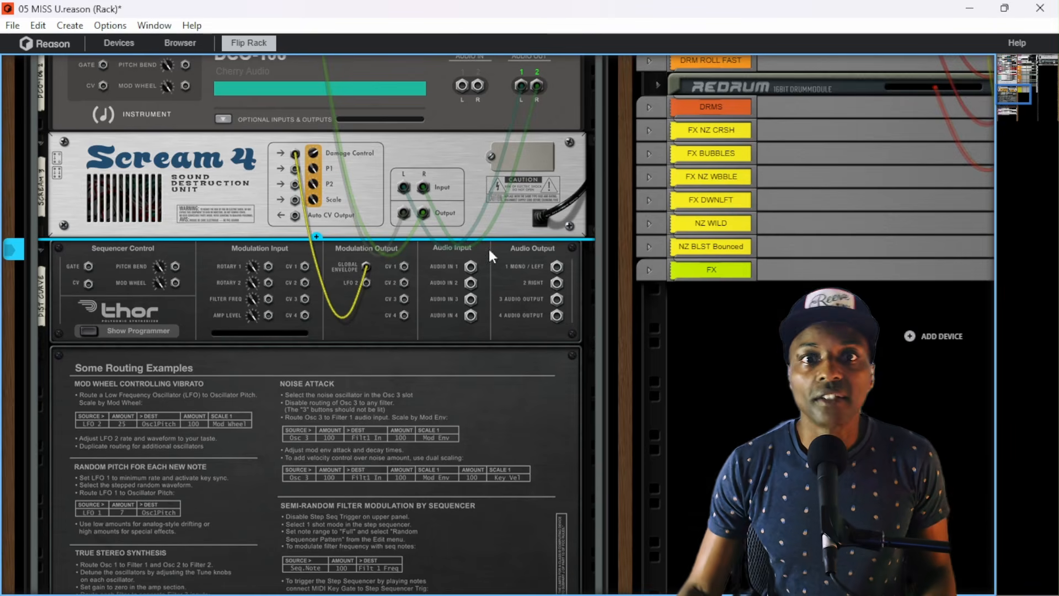
pyautogui.scroll(2, 529, 379)
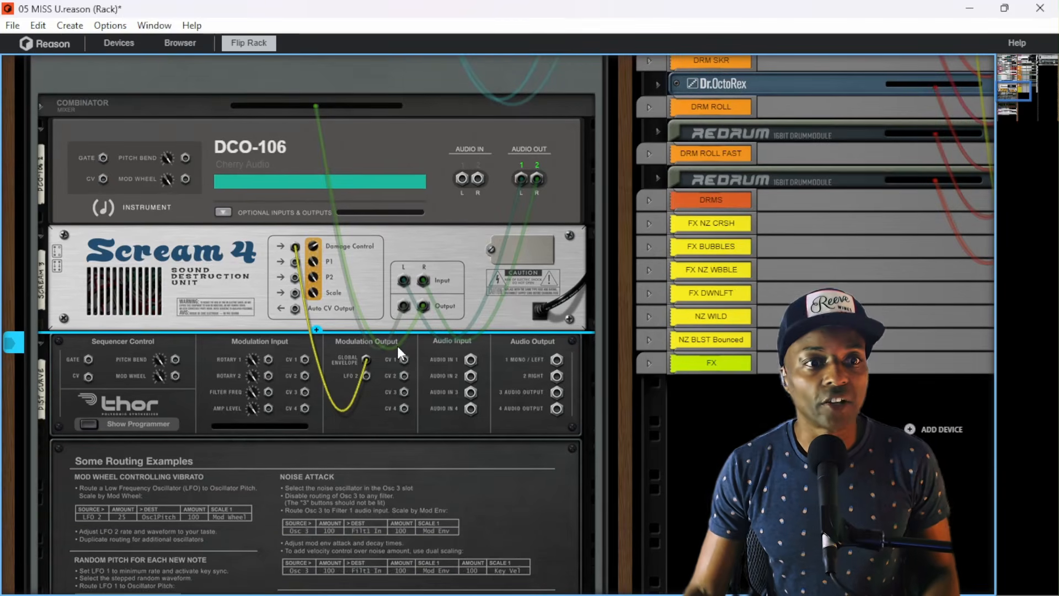
pyautogui.scroll(1, 397, 346)
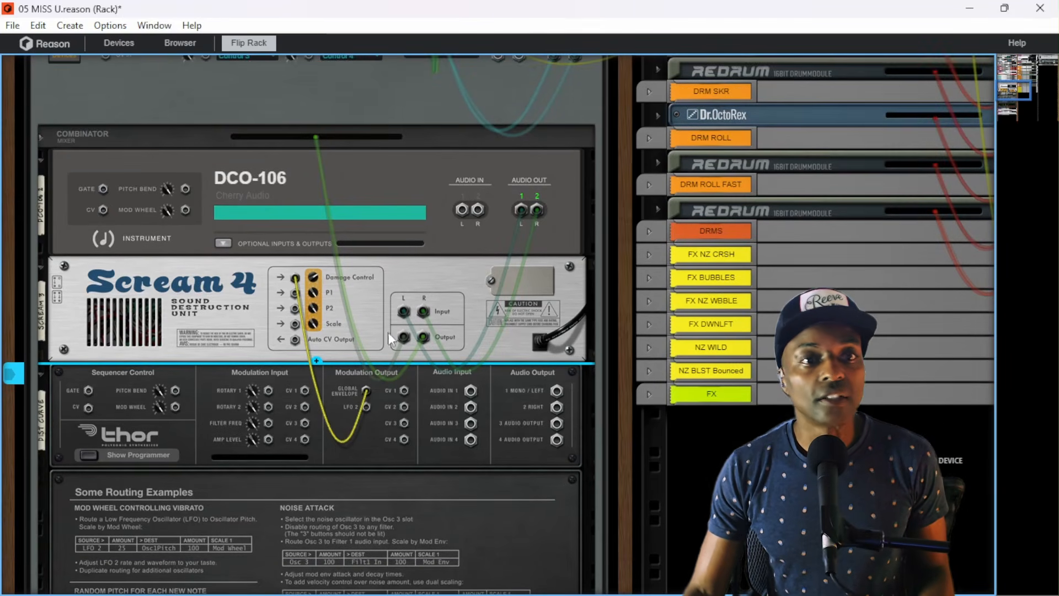
# - Return to the rack front and fold the Thor and the Scream 4
pyautogui.press('Tab')
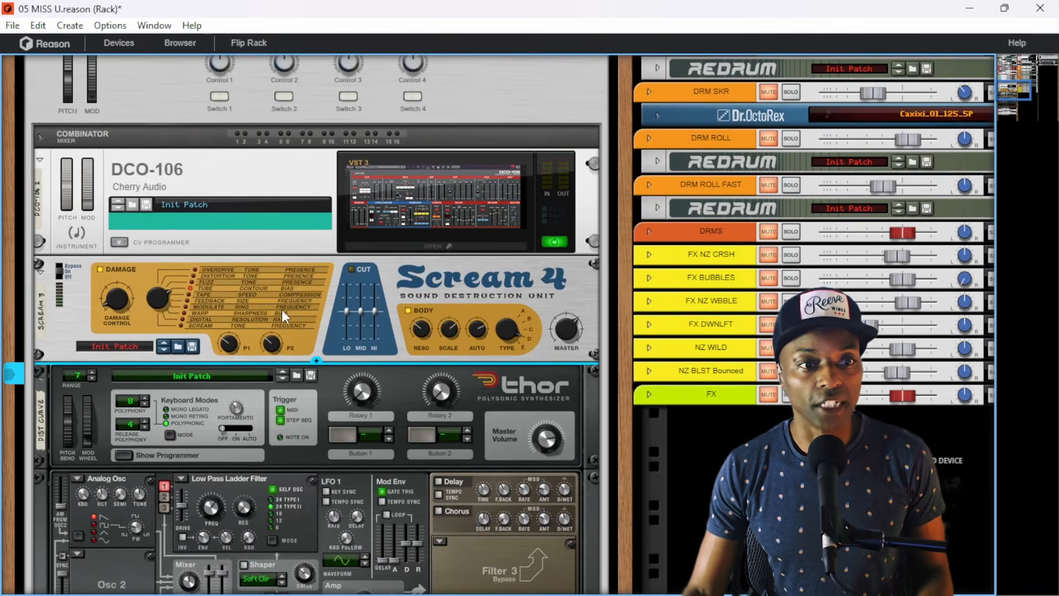
pyautogui.click(39, 373)
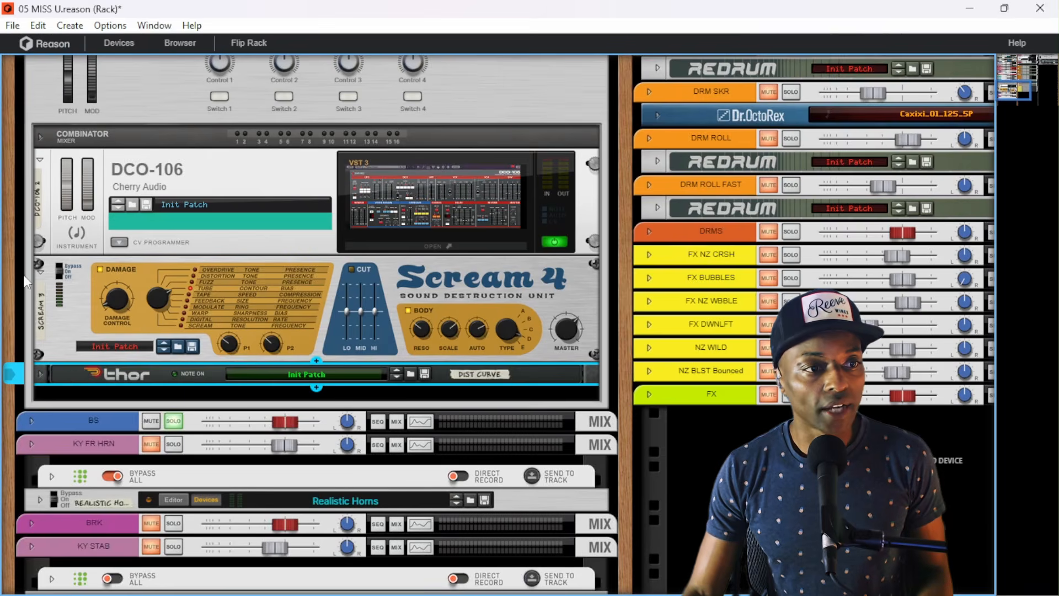
pyautogui.click(39, 272)
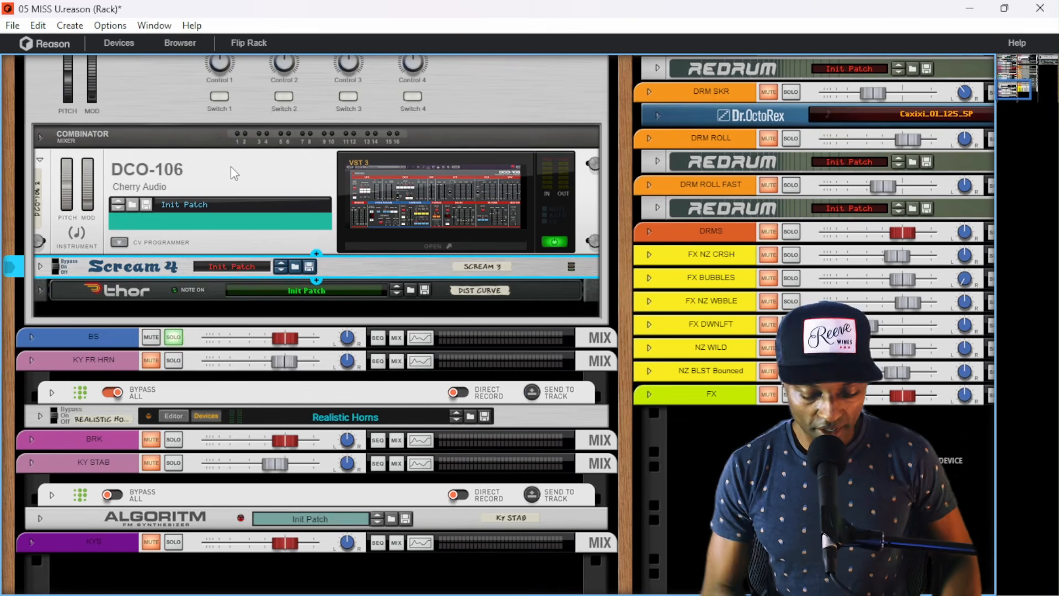
# - Search the devices for RAUM and add the Native Instruments Raum effect directly below the Scream 4
pyautogui.hotkey('ctrl', 'f')
pyautogui.write('RAUM')
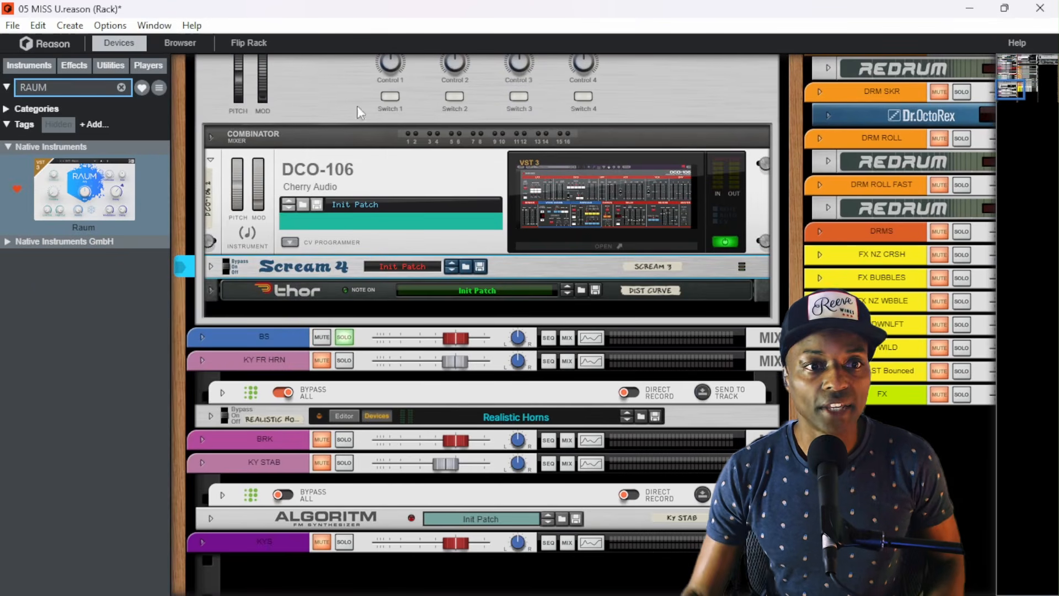
pyautogui.doubleClick(82, 193)
pyautogui.click(489, 315)
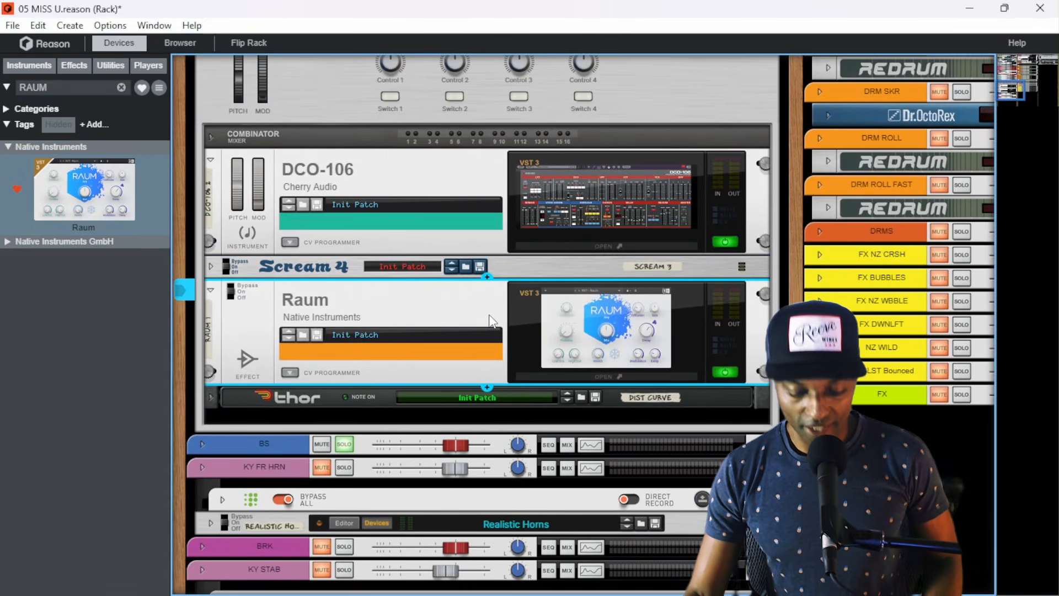
pyautogui.rightClick(493, 320)
pyautogui.press('Escape')
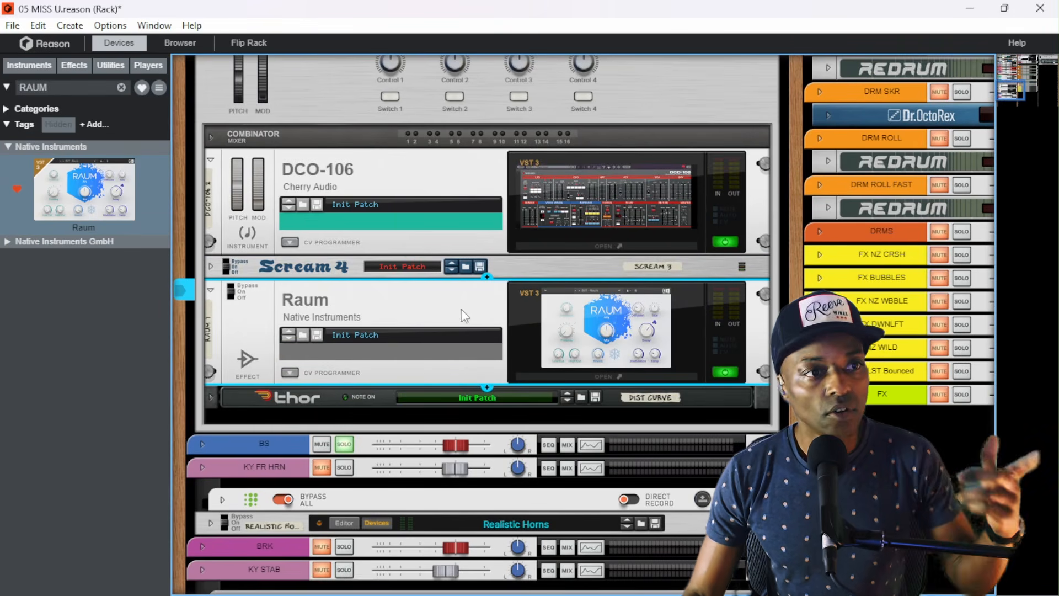
# - Assign Raum's Mix to CV 1 in the CV Programmer using Learn, turning the Mix knob down to its minimum
pyautogui.click(290, 373)
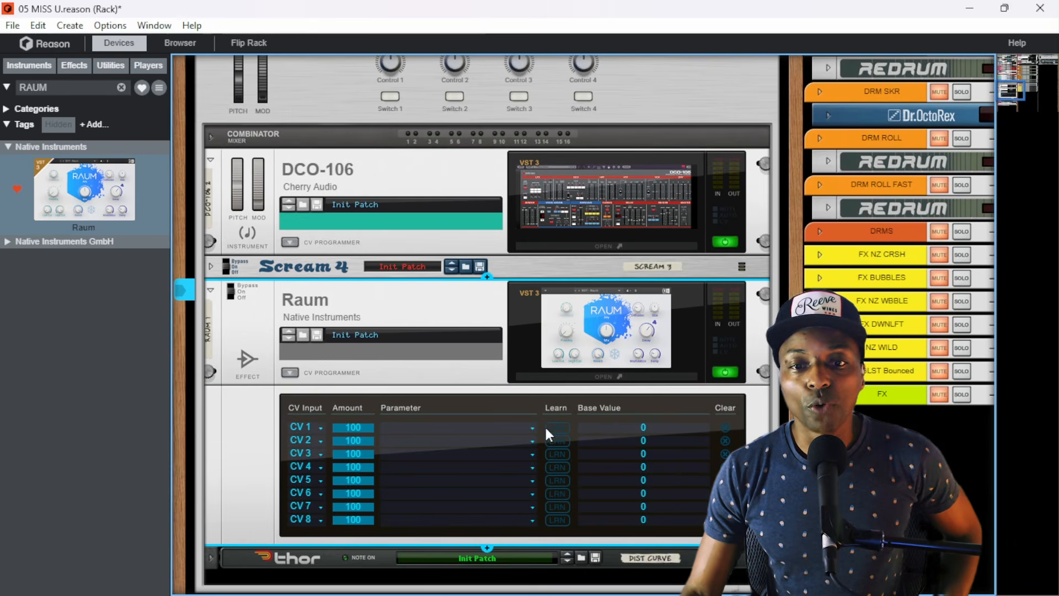
pyautogui.click(288, 374)
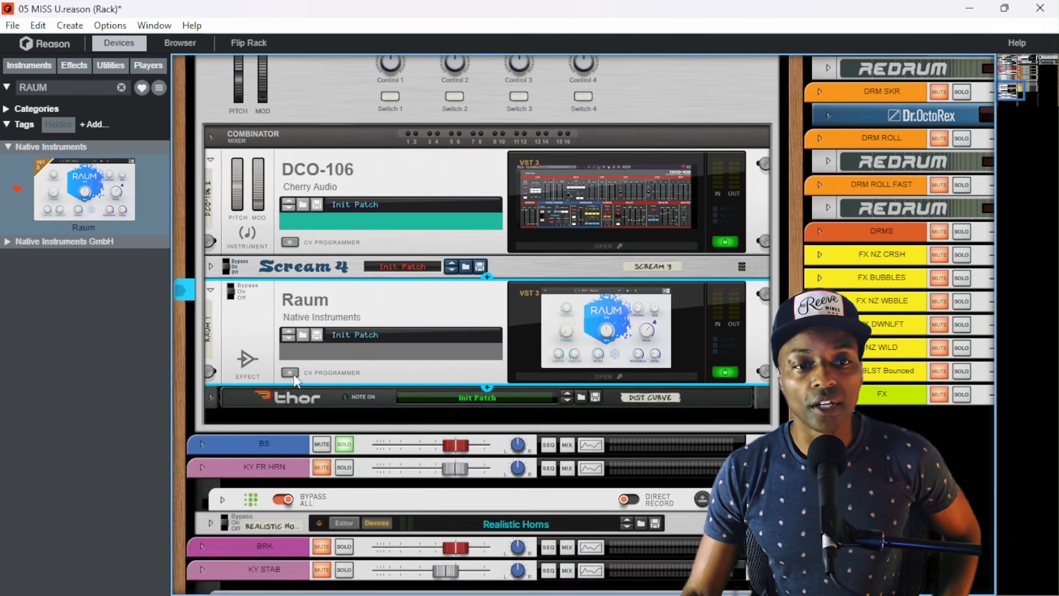
pyautogui.click(290, 373)
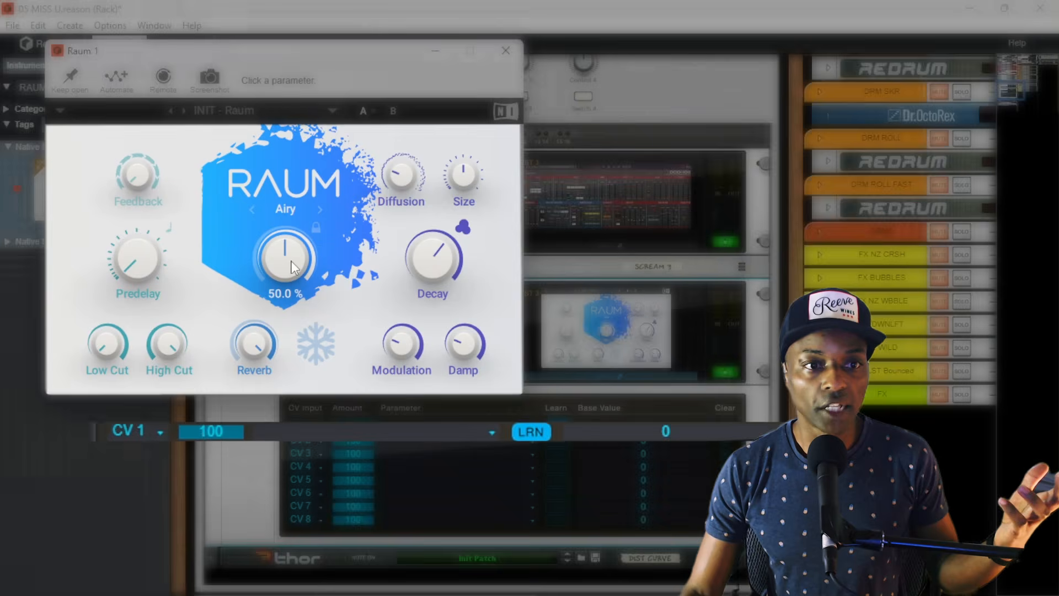
pyautogui.moveTo(292, 260); pyautogui.dragTo(293, 284)
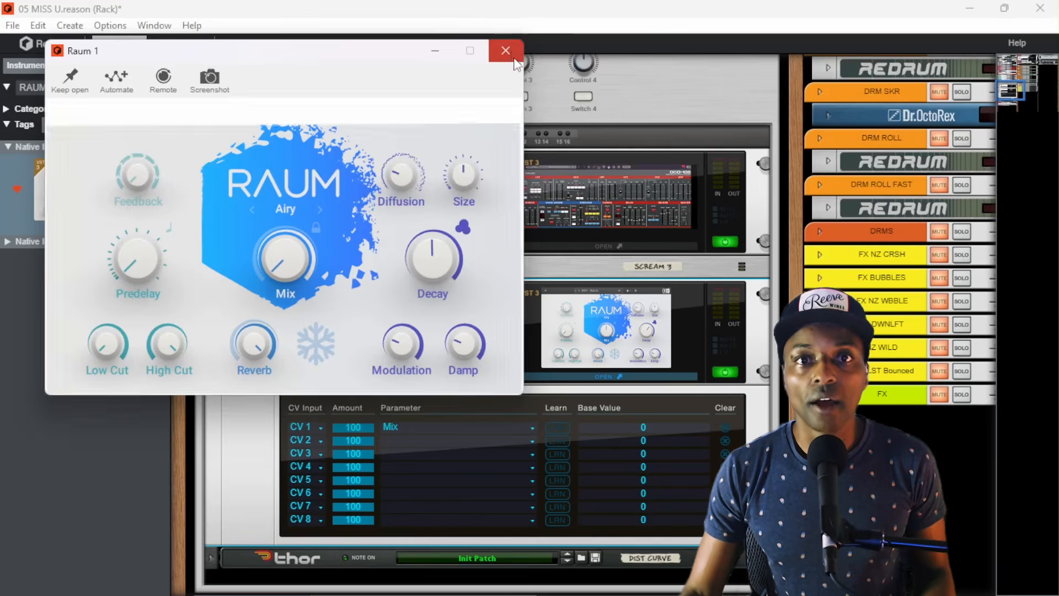
pyautogui.click(507, 51)
# - Unfold the Thor named DIST CURVE from the rack's rear, look over its modulation outputs, and return to the front
pyautogui.press('Tab')
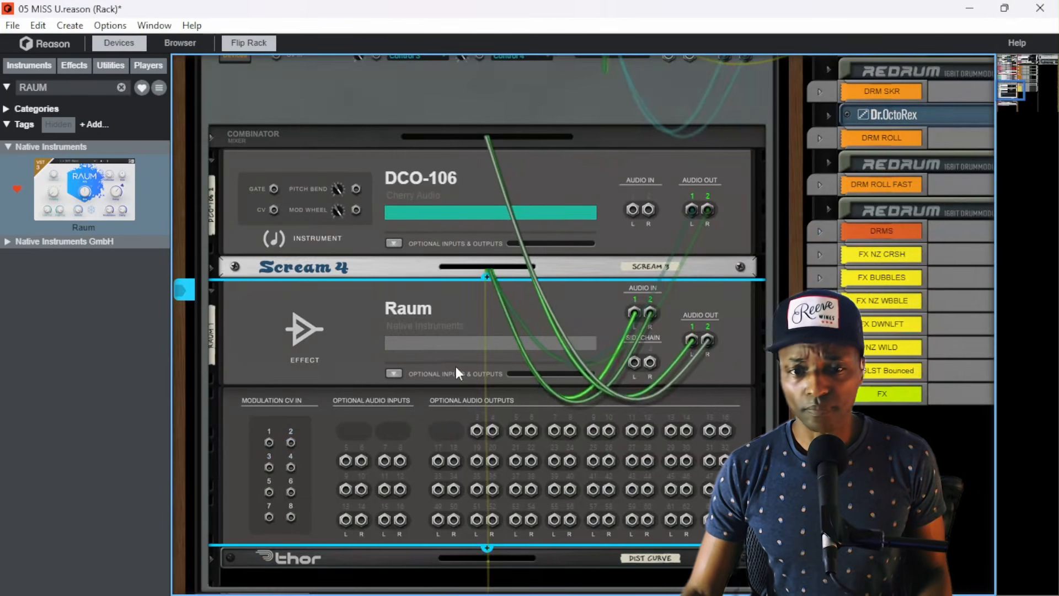
pyautogui.scroll(-10, 206, 462)
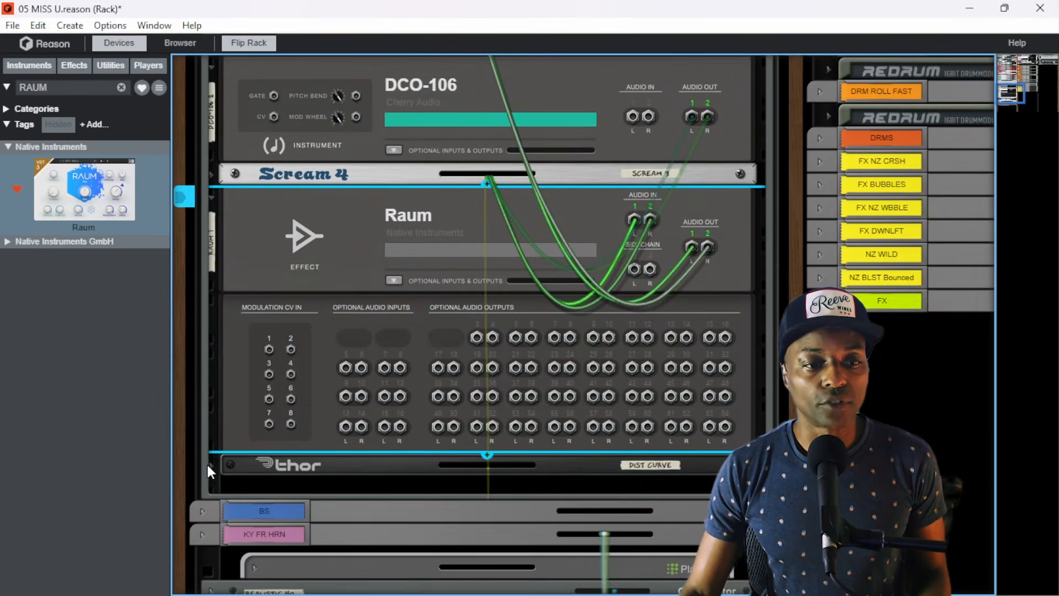
pyautogui.scroll(2, 506, 350)
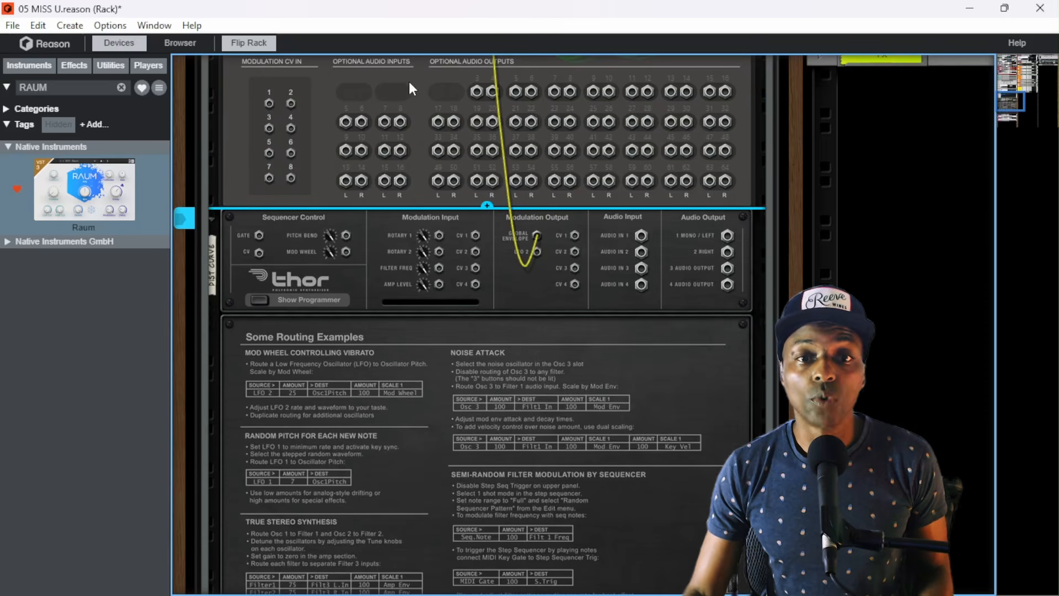
pyautogui.press('Tab')
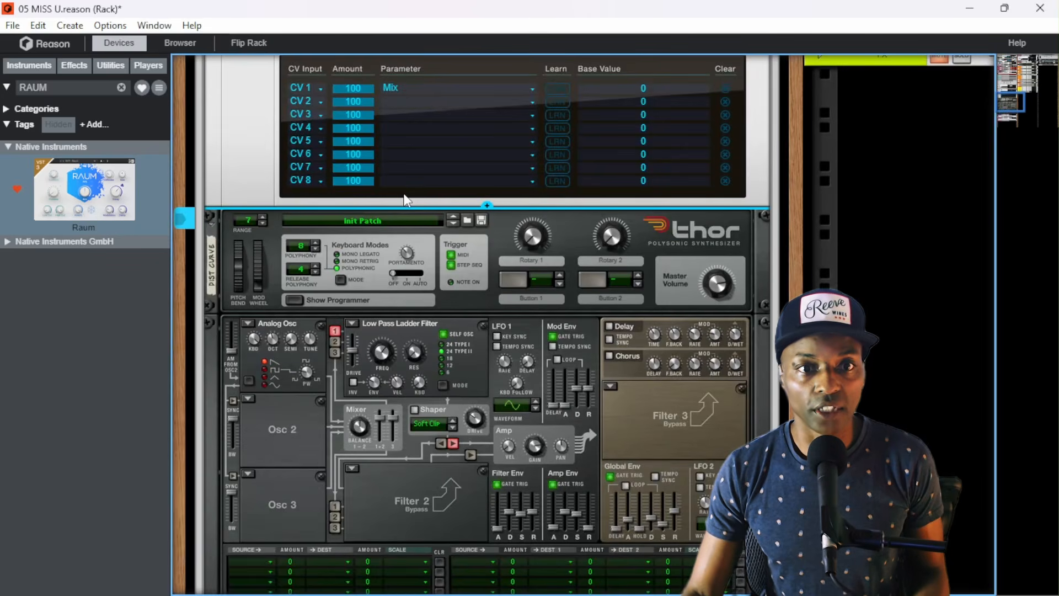
# - Route Global Env to CV Output 1 in the first row of Thor's modulation matrix
pyautogui.scroll(-5, 405, 200)
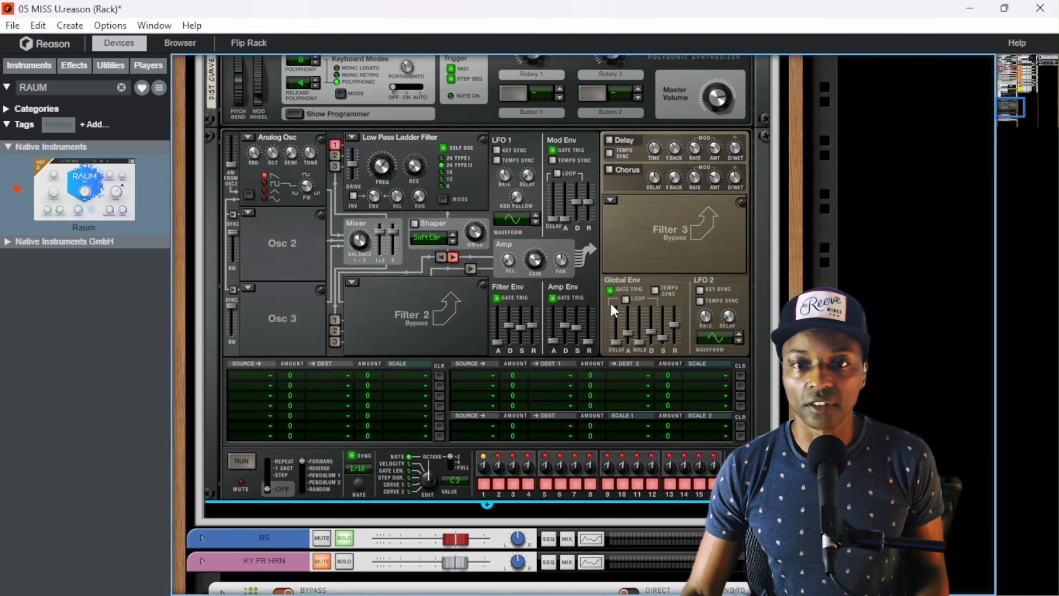
pyautogui.click(263, 373)
pyautogui.click(313, 397)
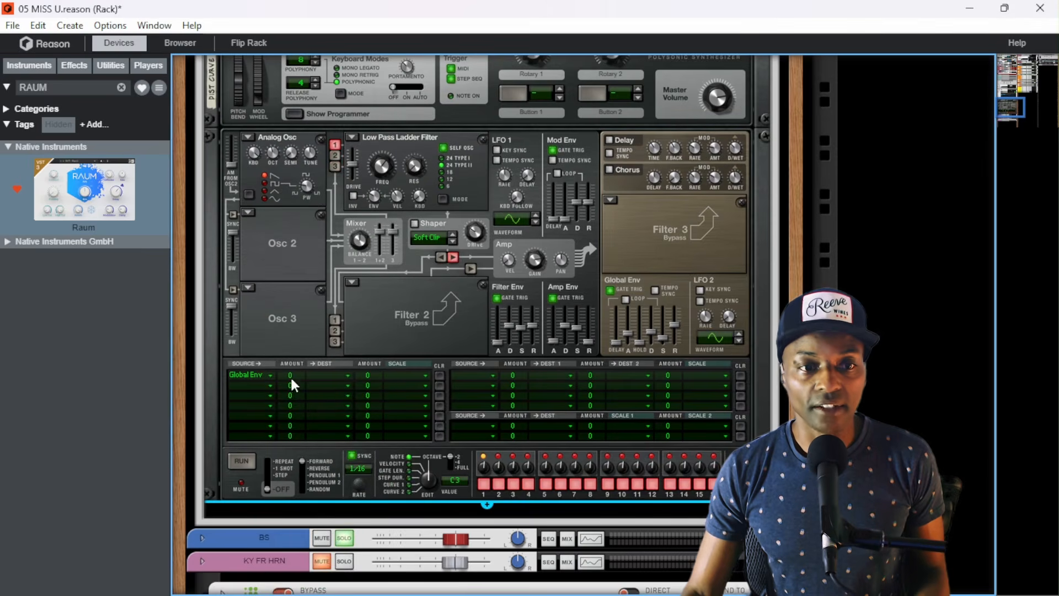
pyautogui.click(326, 375)
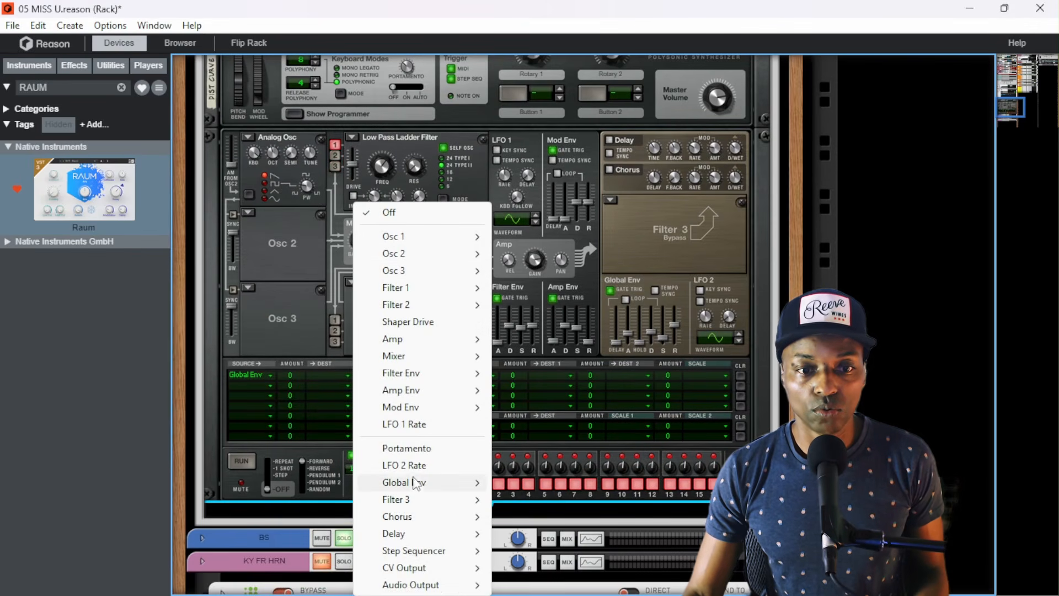
pyautogui.moveTo(429, 570)
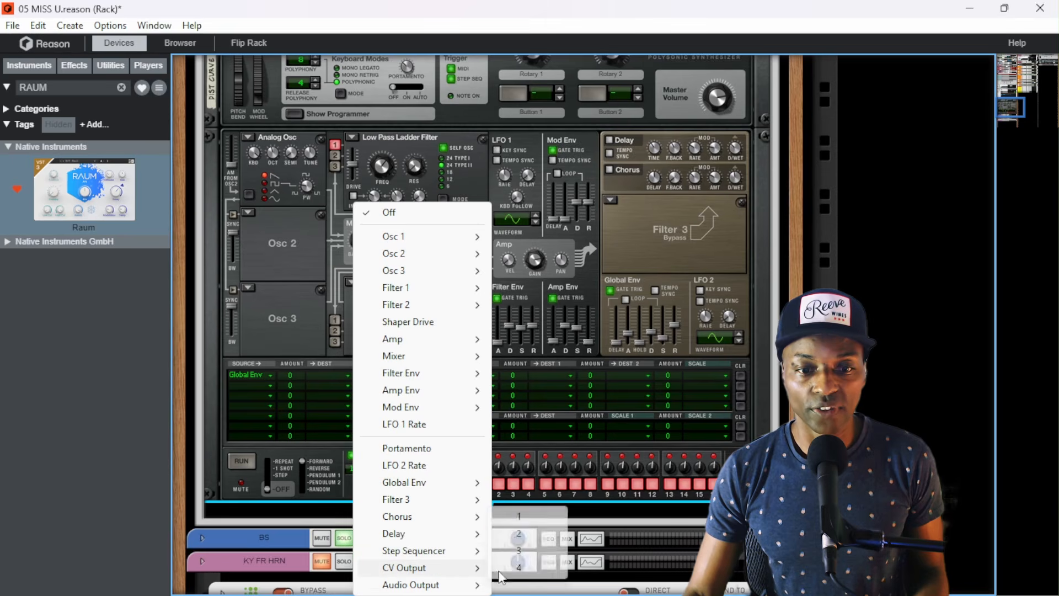
pyautogui.click(521, 512)
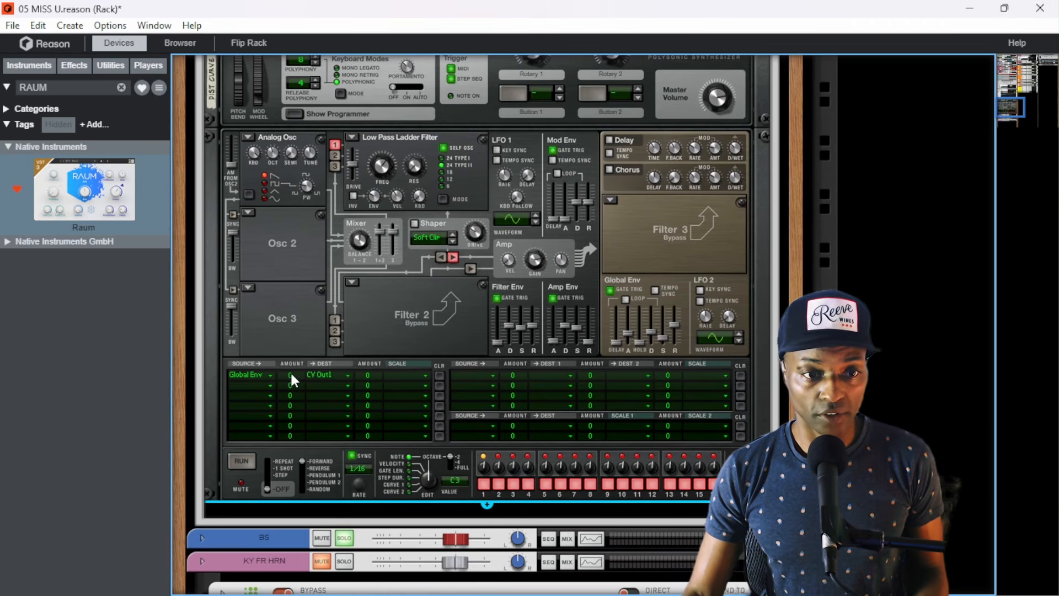
# - Cable Thor's CV 1 modulation output to Raum's Modulation CV In 1 on the rear, and return to the rack front
pyautogui.press('Tab')
pyautogui.scroll(3, 525, 191)
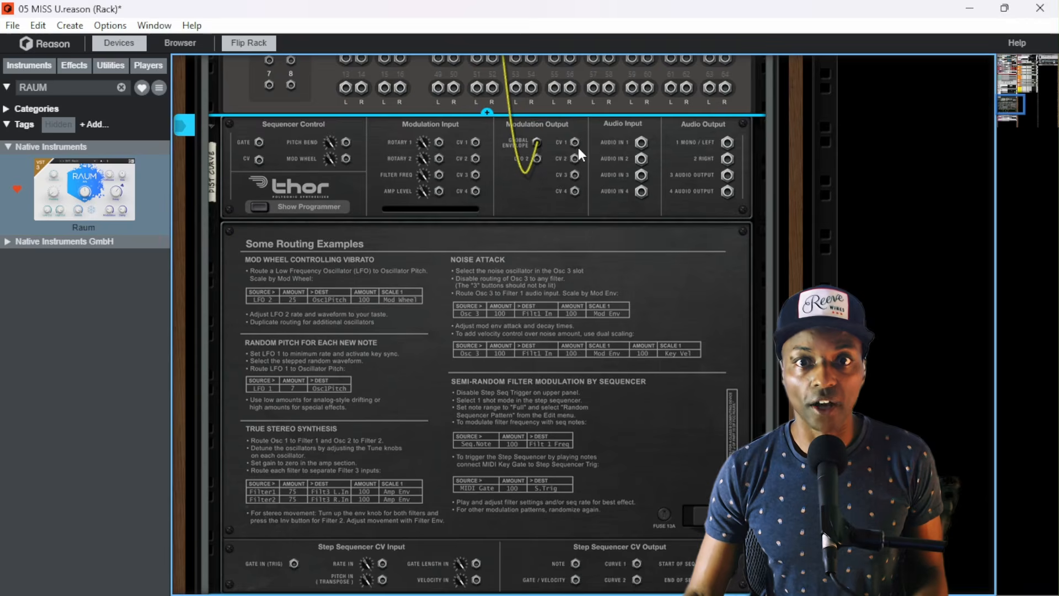
pyautogui.scroll(3, 519, 191)
pyautogui.scroll(1, 519, 190)
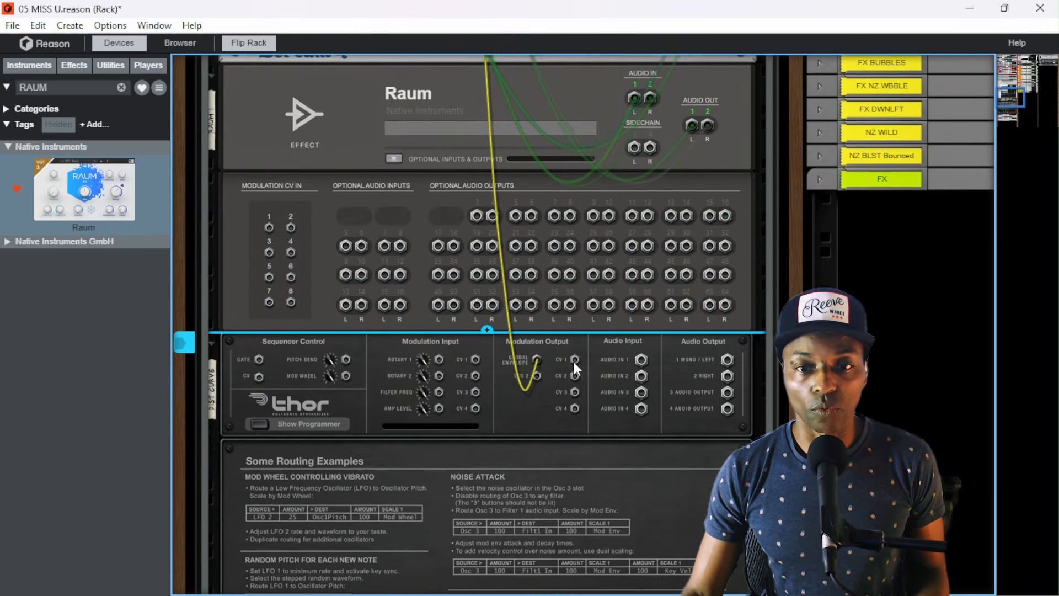
pyautogui.moveTo(574, 359); pyautogui.dragTo(268, 228)
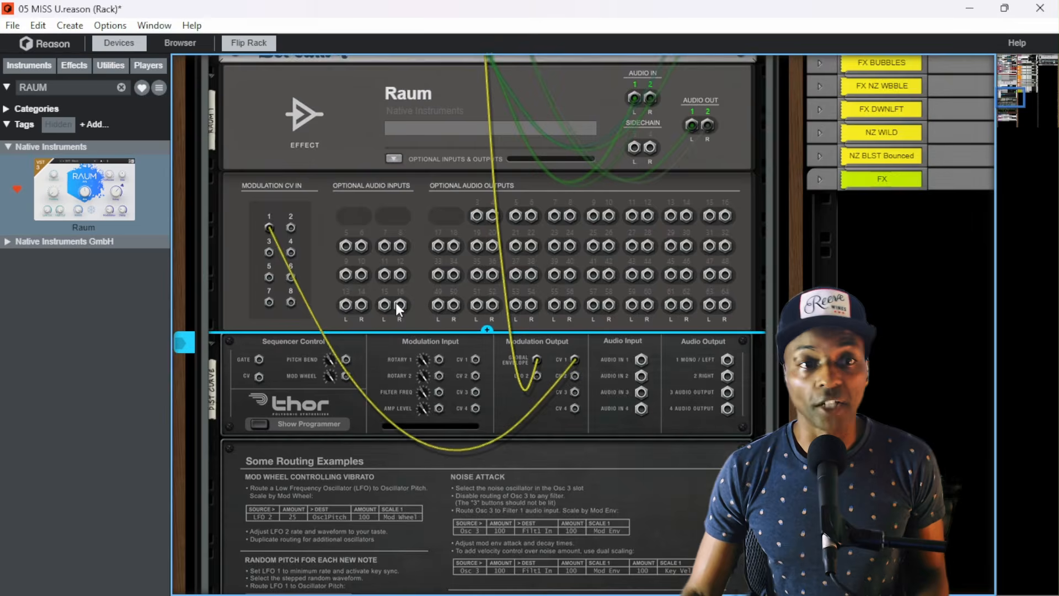
pyautogui.press('Tab')
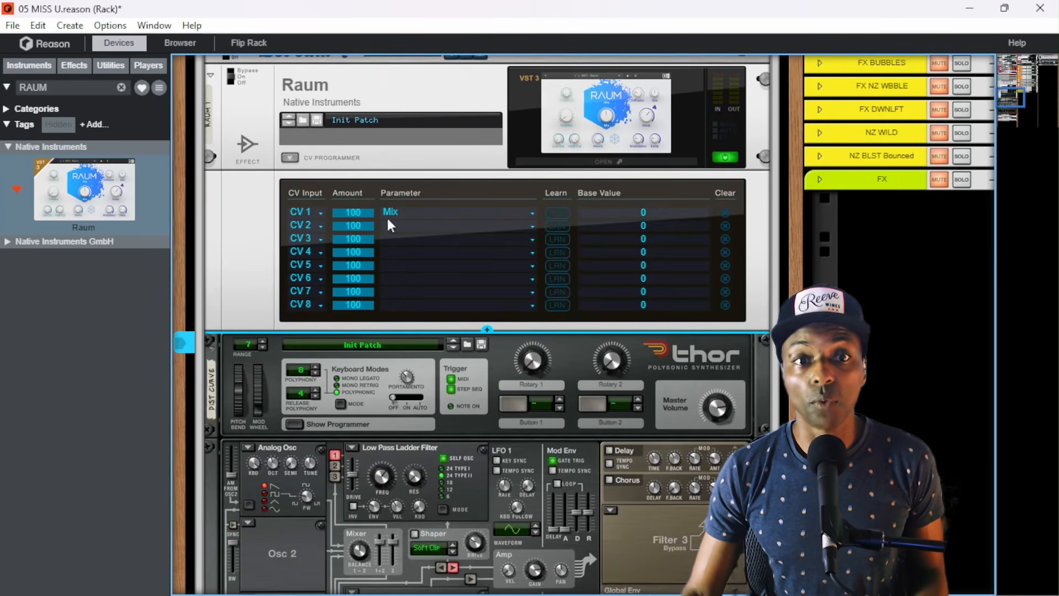
# - Inspect the Mix knob in Raum's plugin window, close the window, and clear the device search
pyautogui.scroll(2, 635, 250)
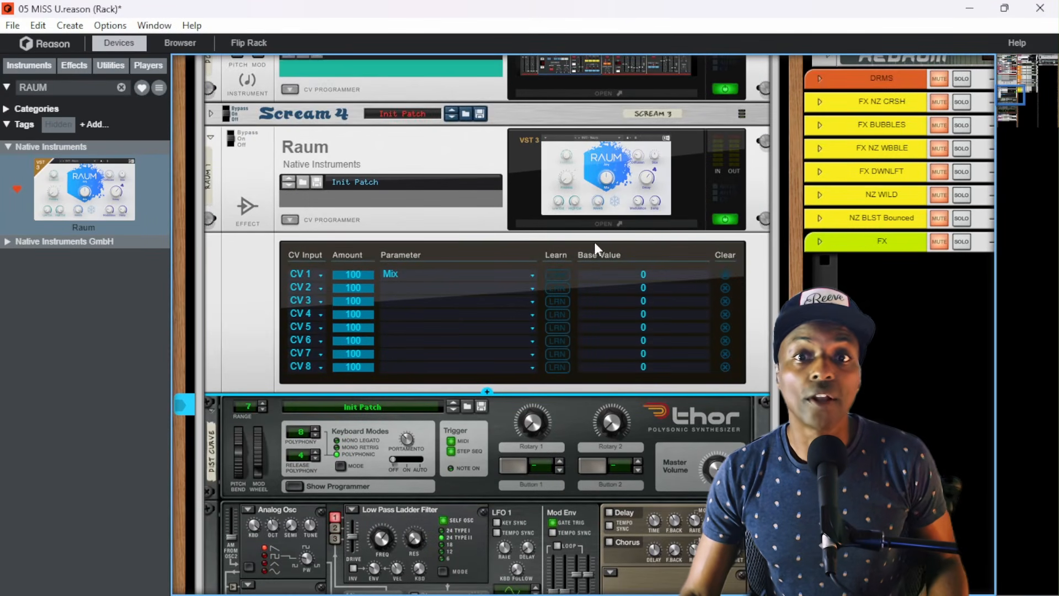
pyautogui.click(589, 173)
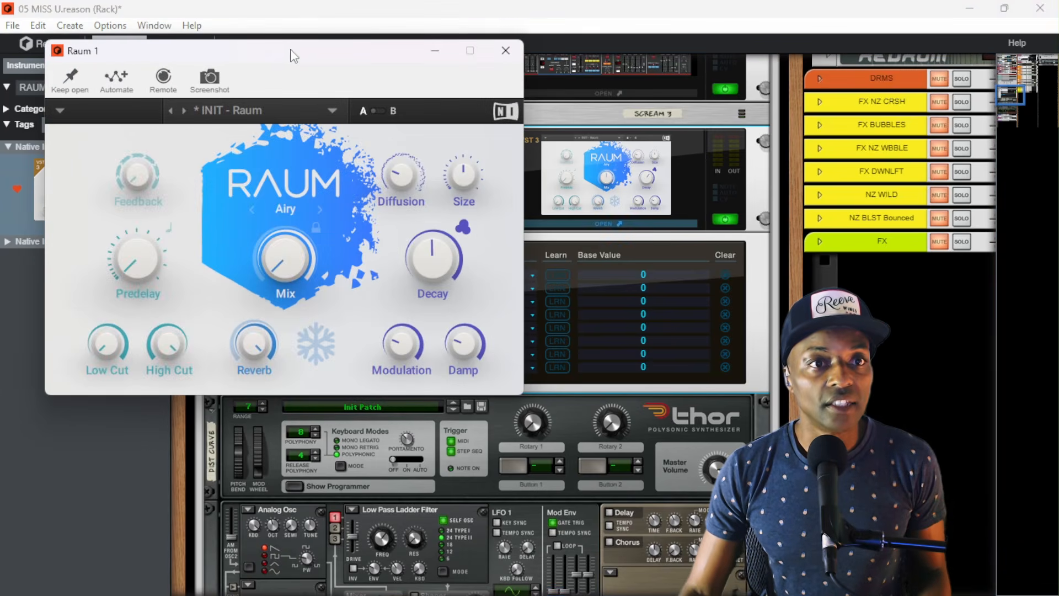
pyautogui.moveTo(292, 53); pyautogui.dragTo(341, 90)
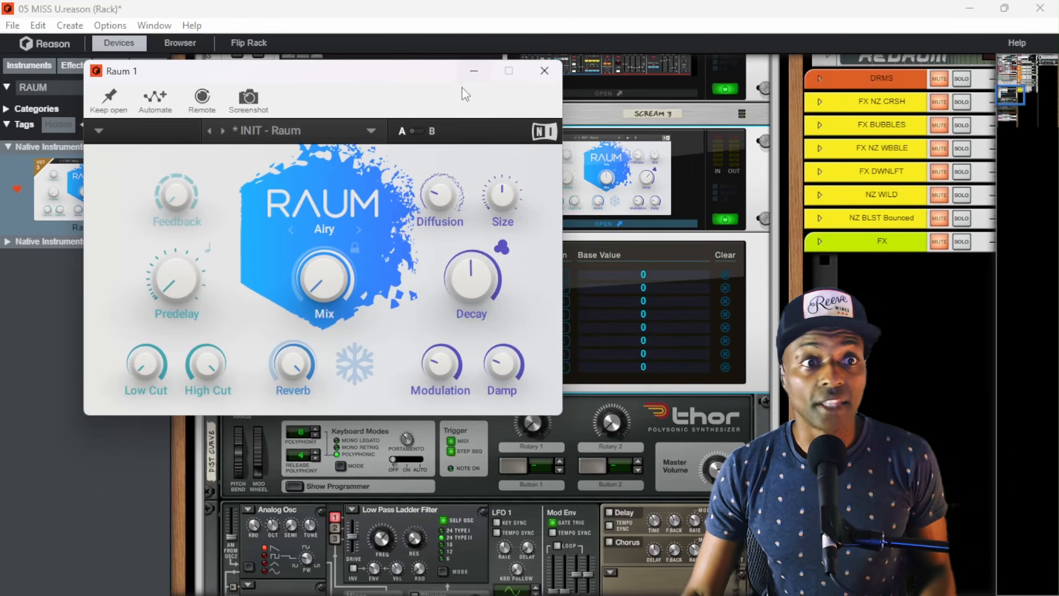
pyautogui.click(544, 71)
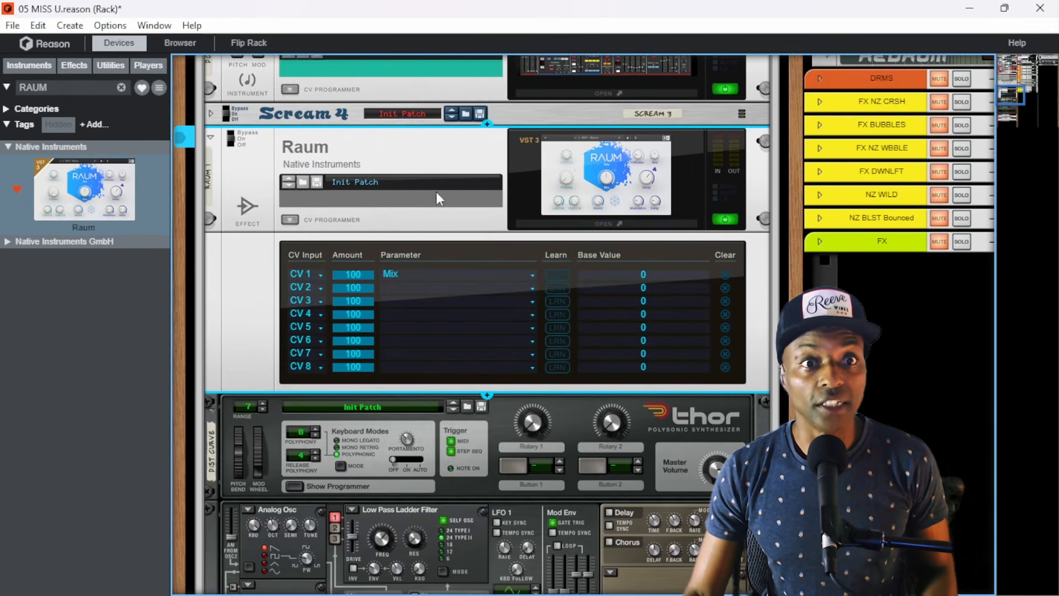
pyautogui.click(121, 88)
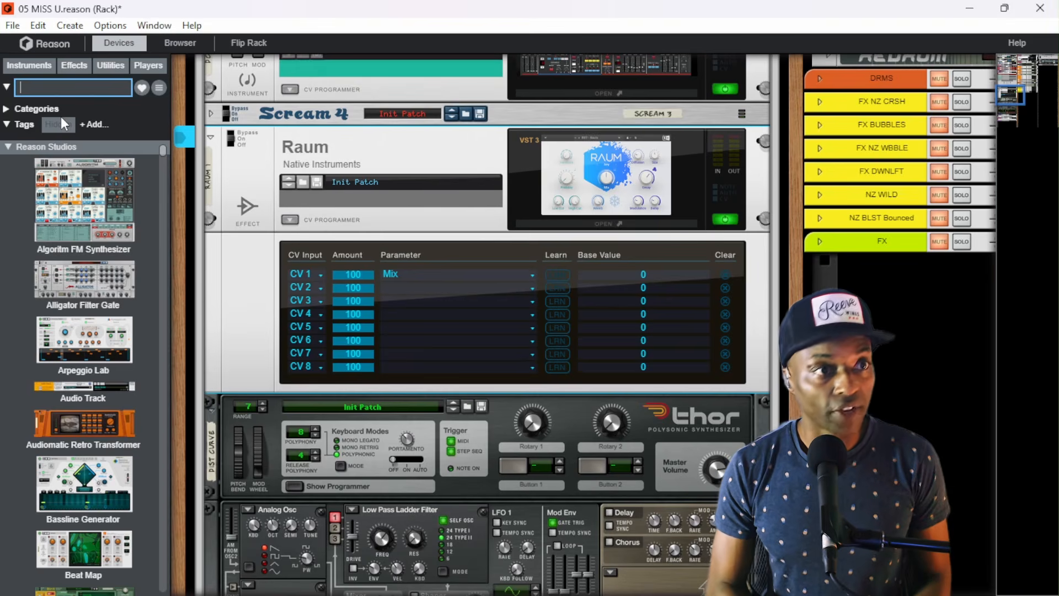
# - Replace Raum with an RV7000 MkII Reverb and check the CV inputs on its rear
pyautogui.write('RV')
pyautogui.moveTo(160, 205); pyautogui.dragTo(367, 197)
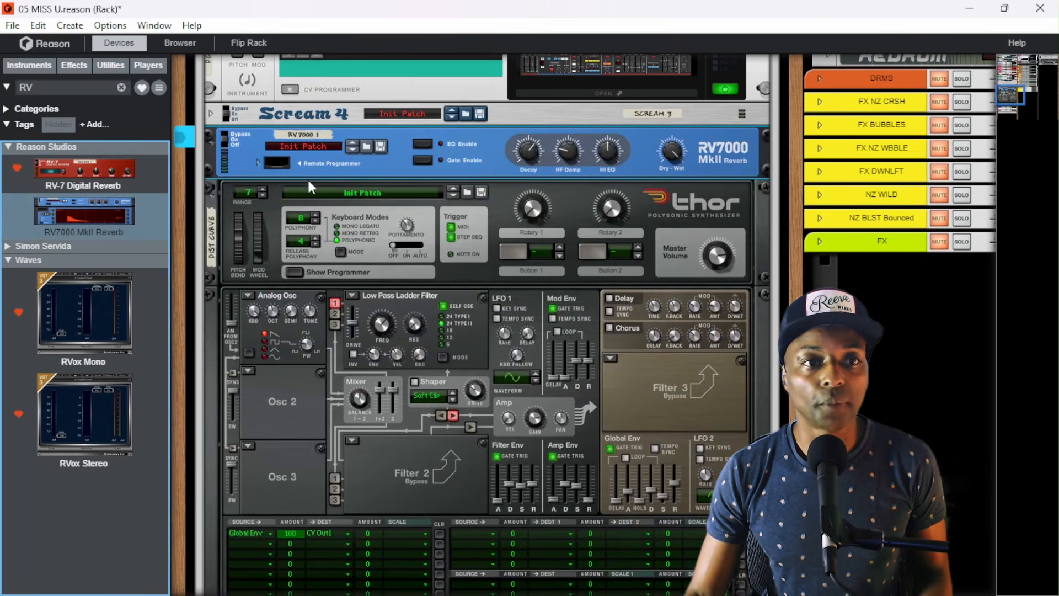
pyautogui.press('Tab')
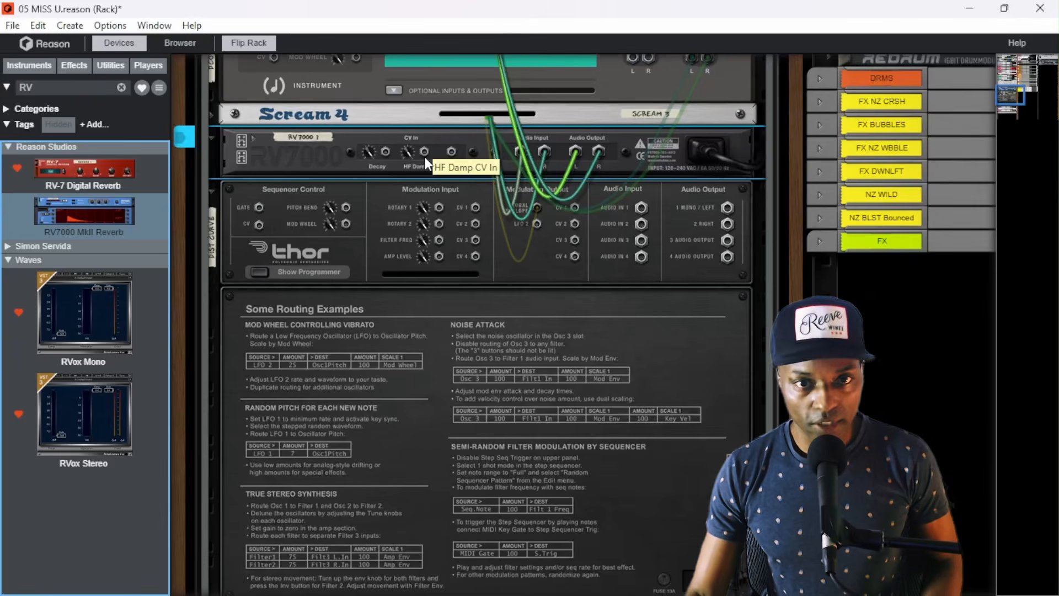
# - Delete the RV7000 reverb, and arrange the rear by folding Thor DIST CURVE and unfolding Scream 4
pyautogui.click(304, 156)
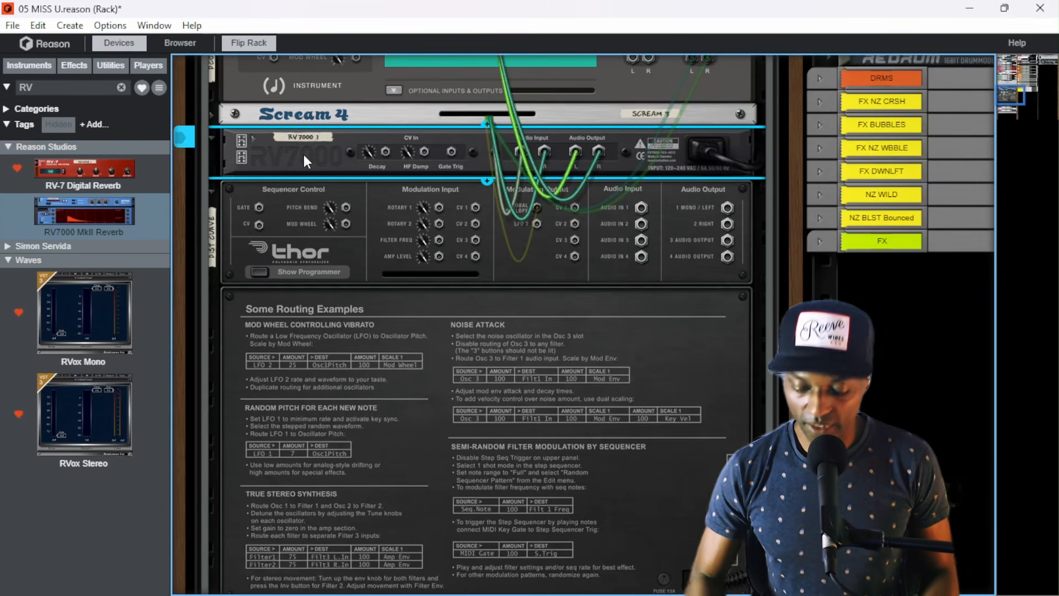
pyautogui.press('Delete')
pyautogui.scroll(4, 227, 246)
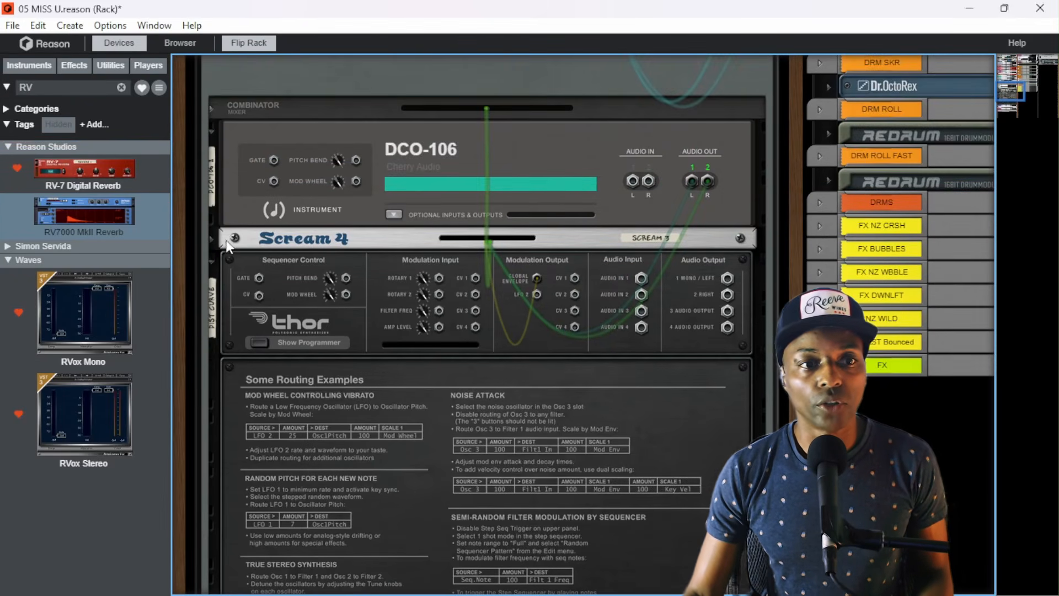
pyautogui.click(213, 264)
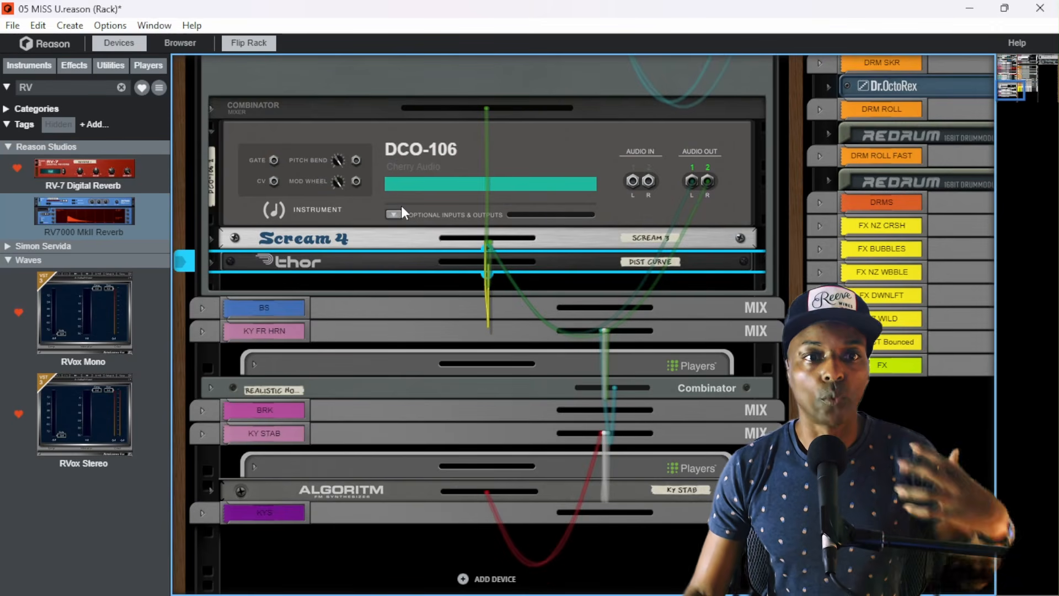
pyautogui.click(415, 235)
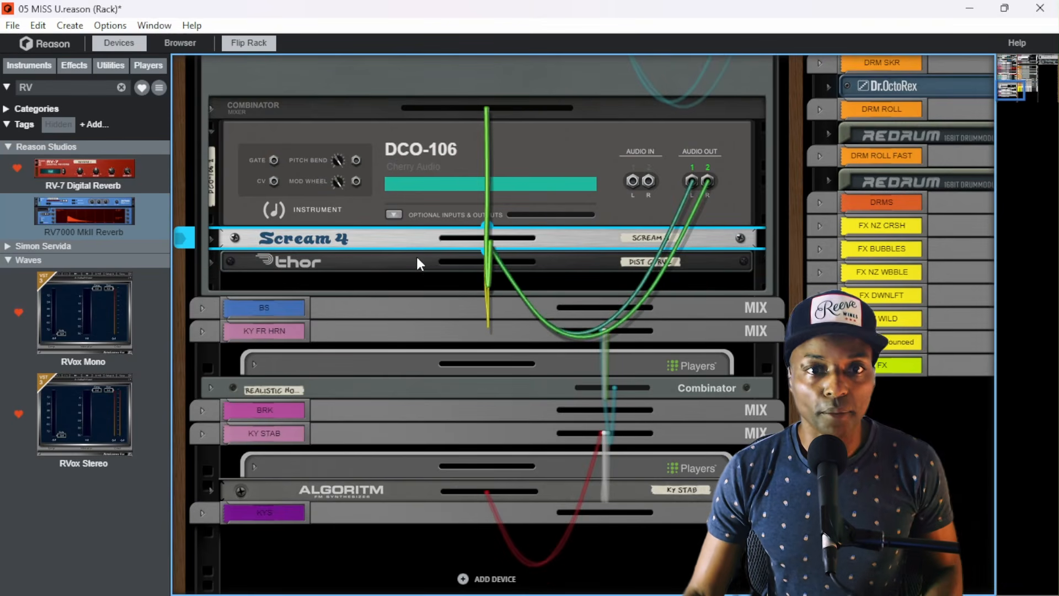
pyautogui.click(213, 238)
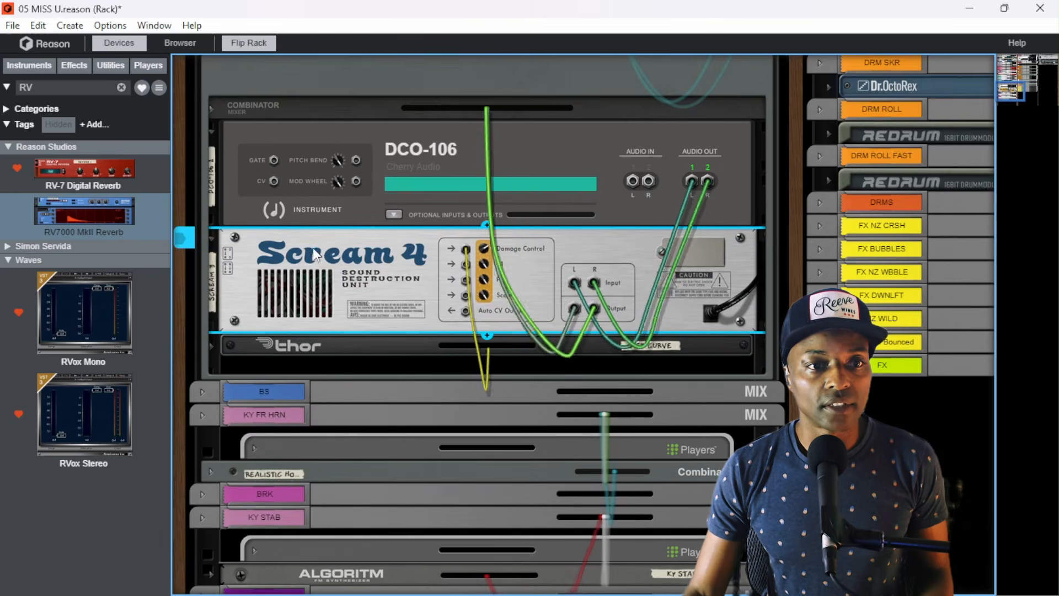
# - Add an unconnected RV7000 MkII Reverb below Scream 4, and place a Spider Audio Merger & Splitter between the two
pyautogui.click(127, 94)
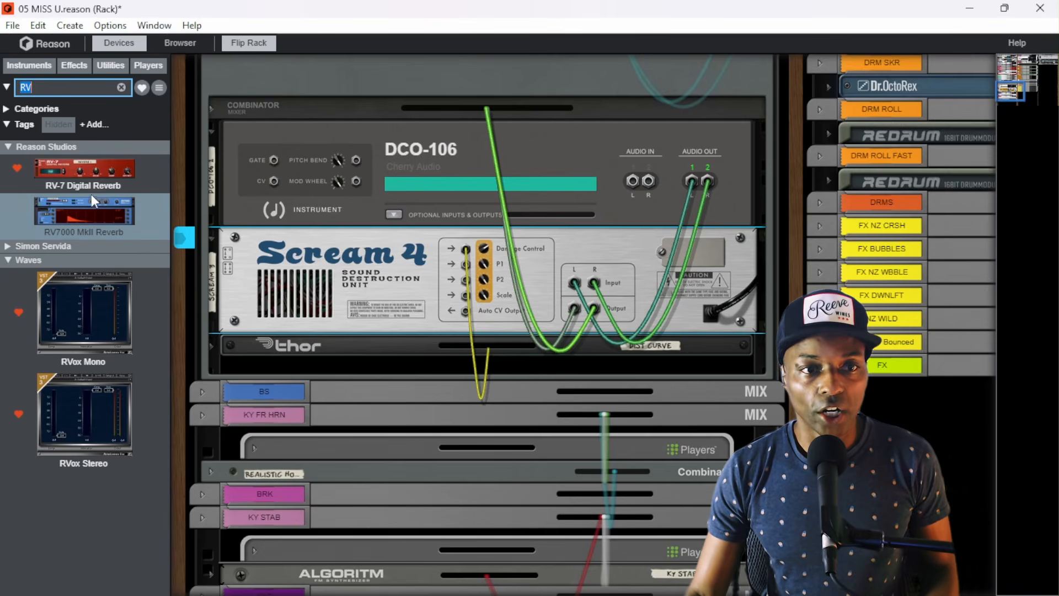
pyautogui.moveTo(91, 194); pyautogui.dragTo(354, 346)
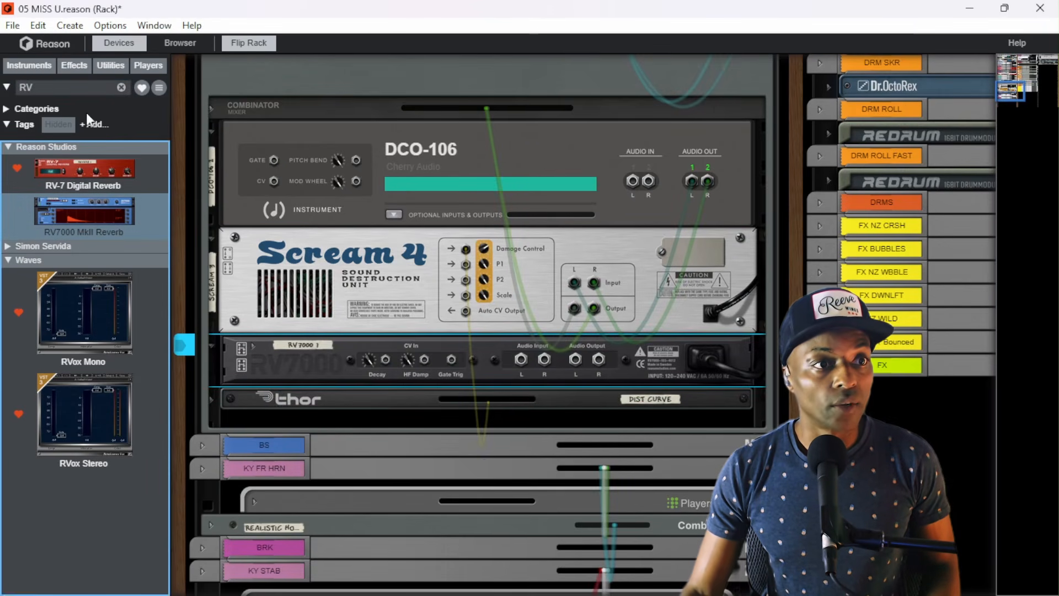
pyautogui.click(120, 88)
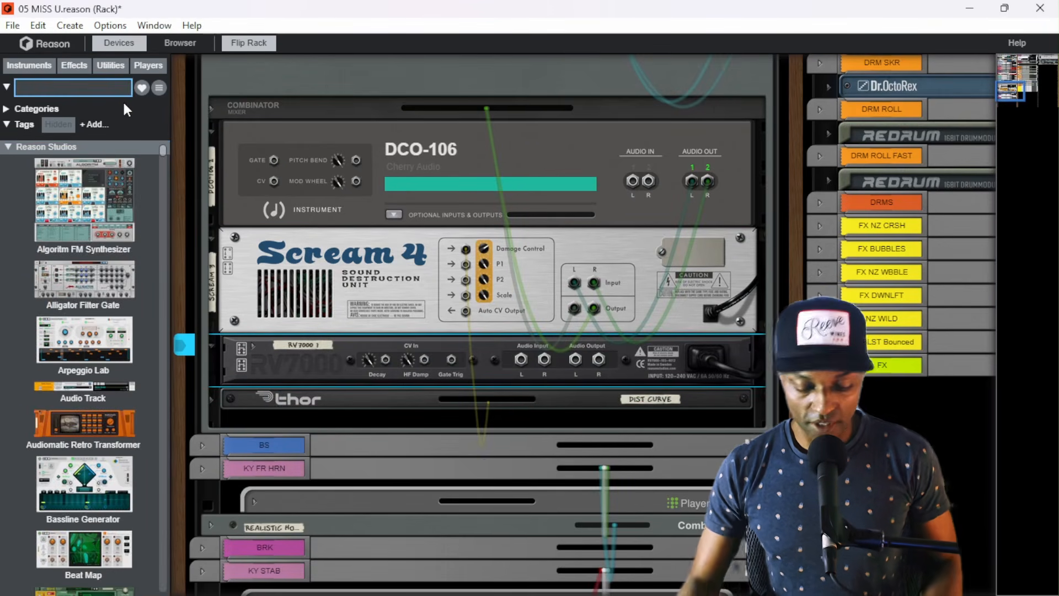
pyautogui.write('SPIDE')
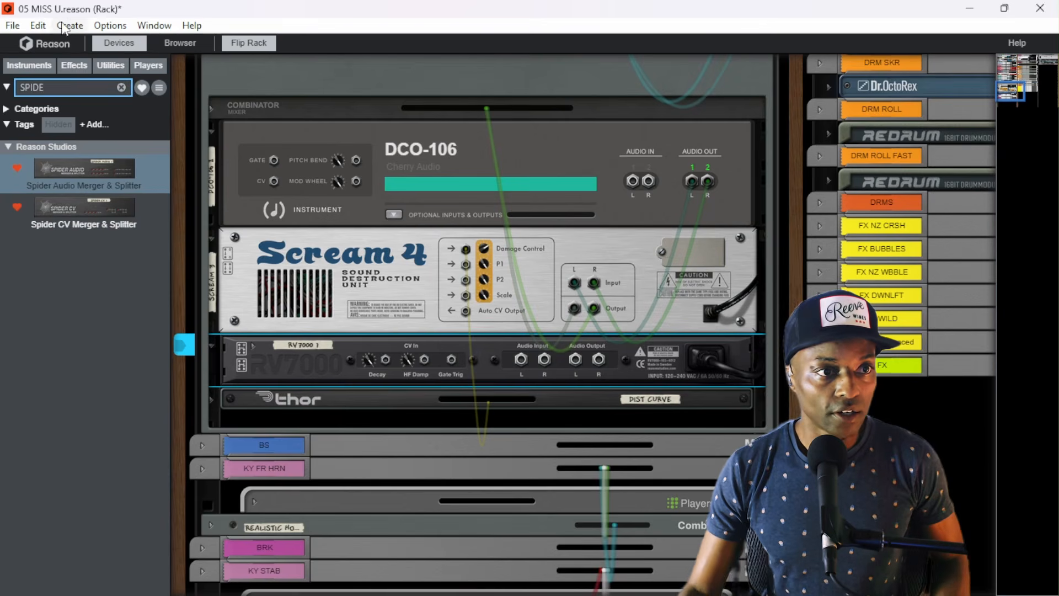
pyautogui.moveTo(85, 168); pyautogui.dragTo(316, 334)
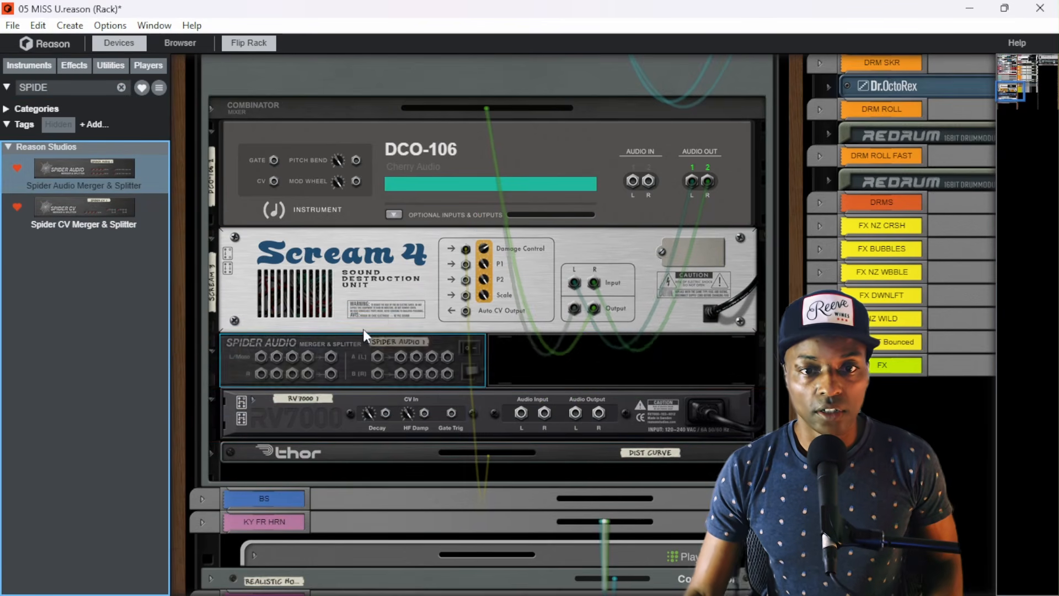
# - Move the mixer cables from Scream 4's outputs to the Spider Audio's last split outputs, and cable Scream 4's outputs to its split inputs
pyautogui.click(442, 155)
pyautogui.click(379, 254)
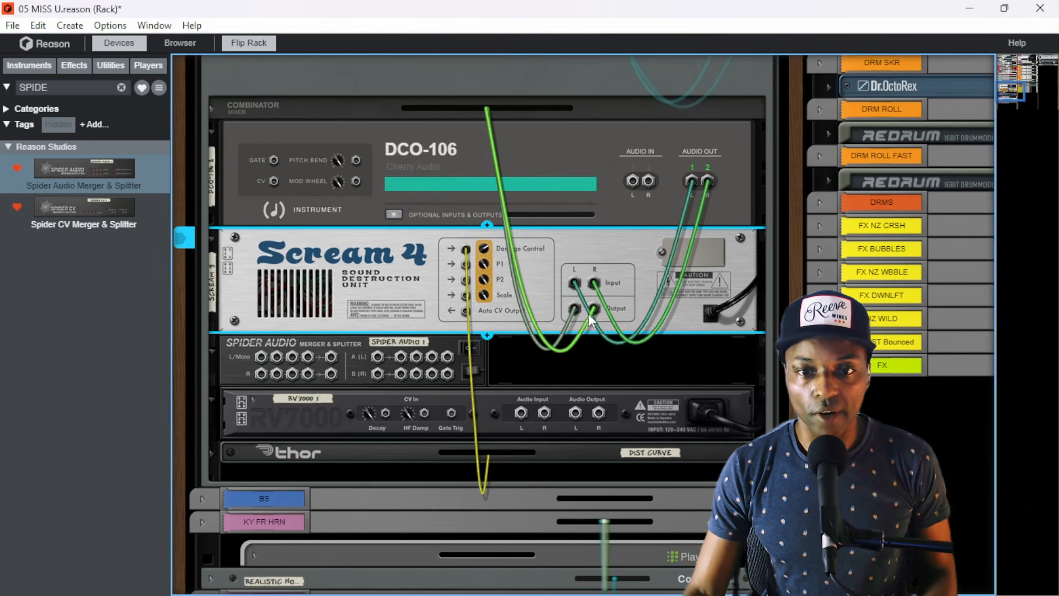
pyautogui.moveTo(593, 309); pyautogui.dragTo(448, 376)
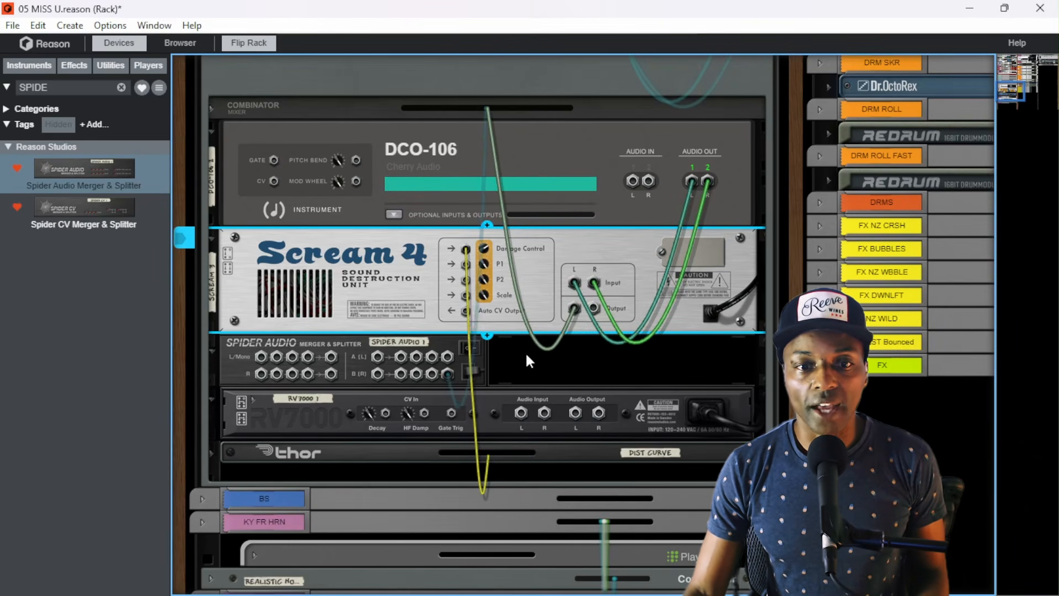
pyautogui.moveTo(581, 312); pyautogui.dragTo(451, 358)
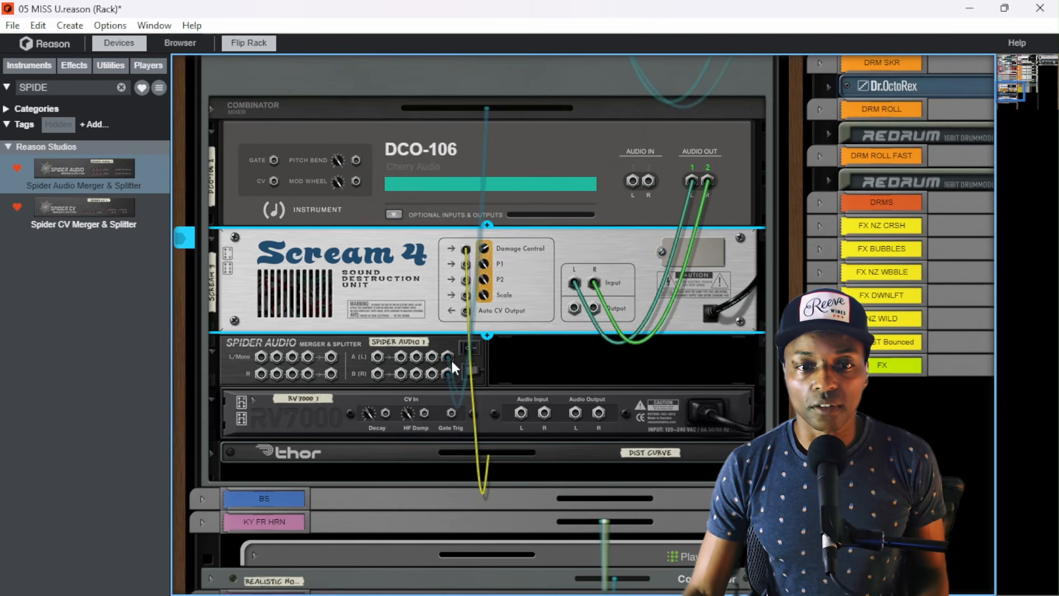
pyautogui.moveTo(573, 312); pyautogui.dragTo(377, 358)
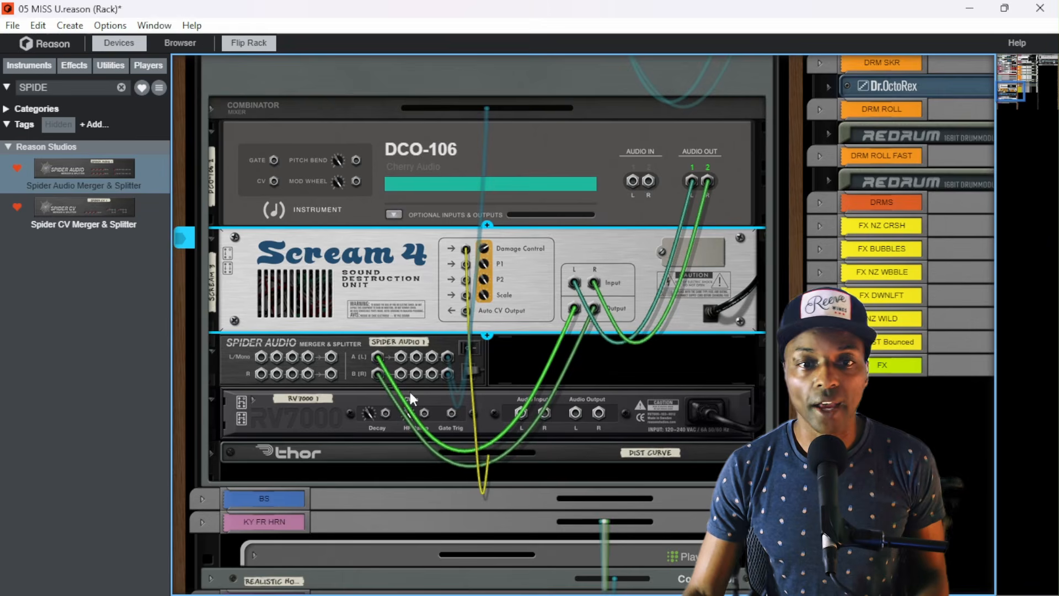
# - Unfold the Combinator mixer on the rear and examine how the Spider Audio is connected to it and Scream 4
pyautogui.click(451, 154)
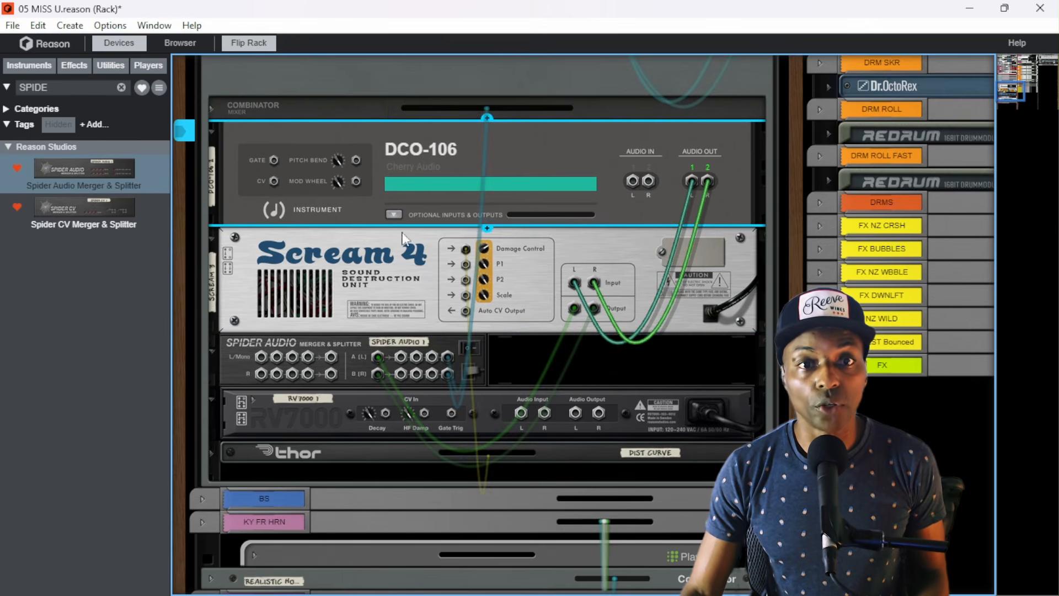
pyautogui.click(210, 105)
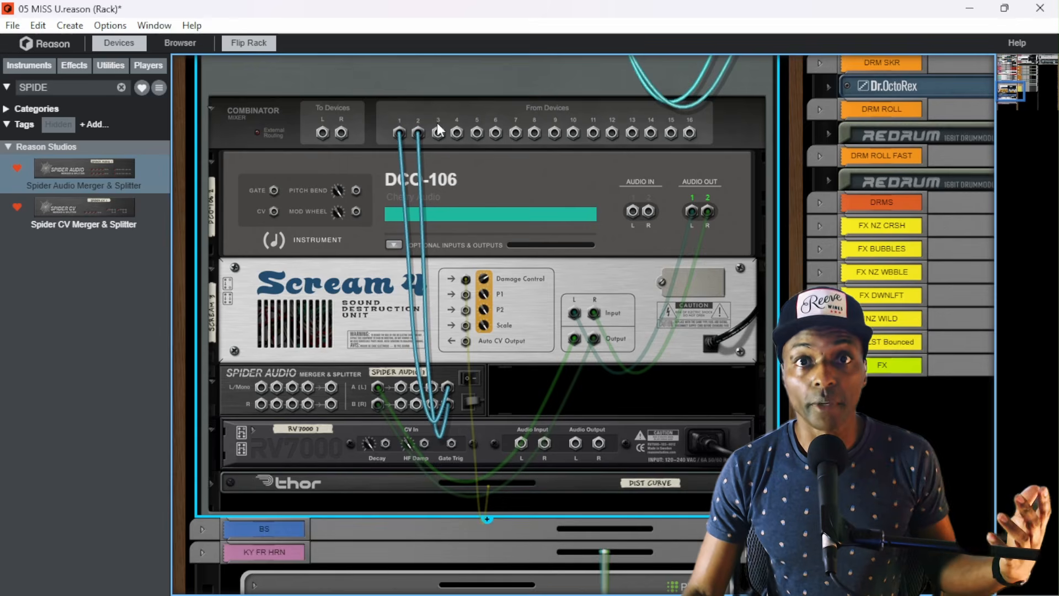
pyautogui.click(527, 311)
pyautogui.click(359, 389)
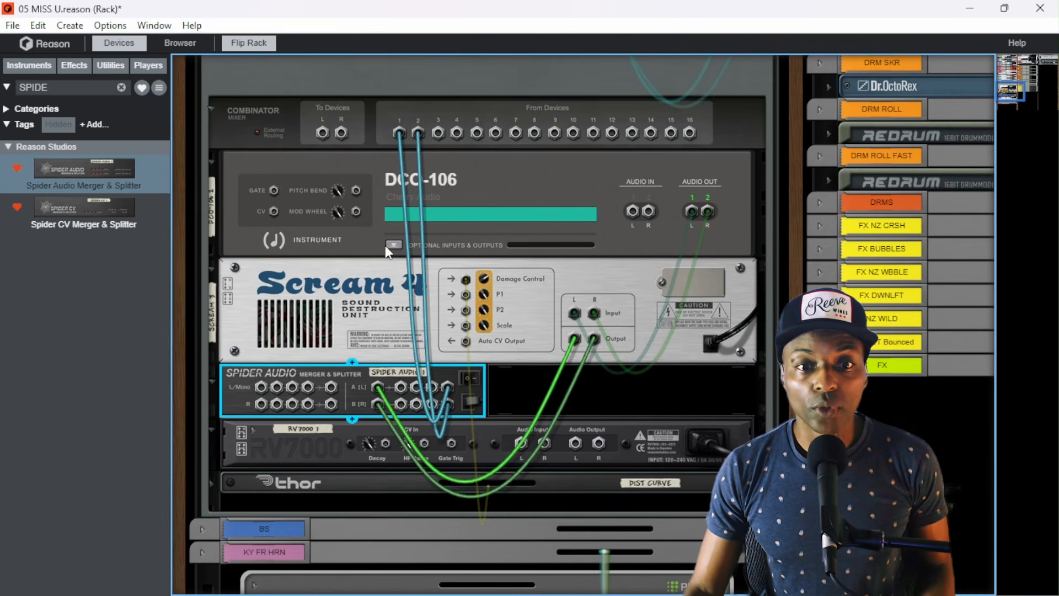
pyautogui.scroll(-2, 385, 245)
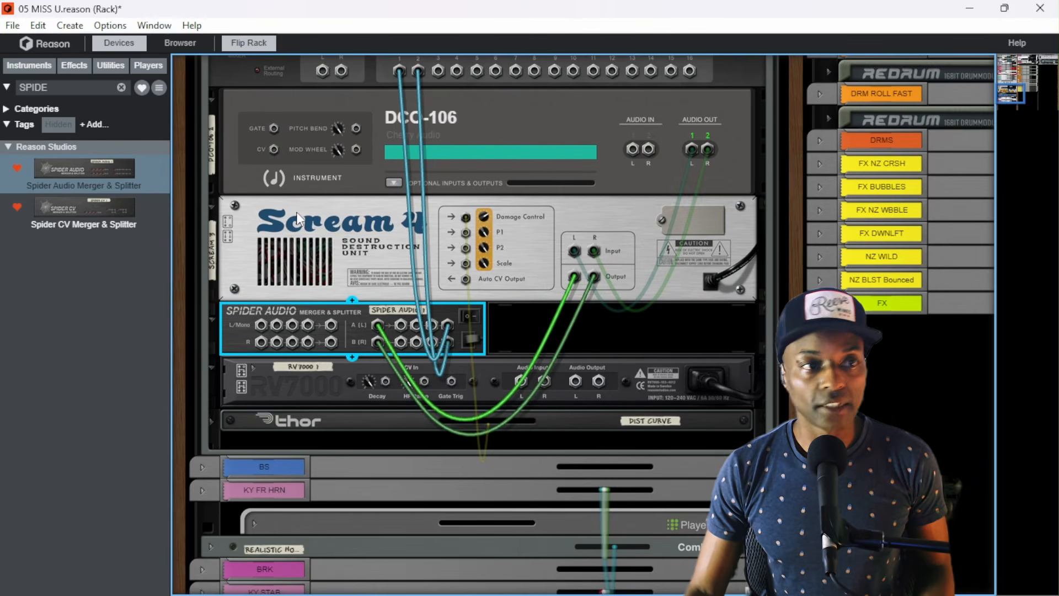
# - Add a kHs Gain between the Spider Audio and RV7000, and place a copy of it below the RV7000
pyautogui.click(121, 87)
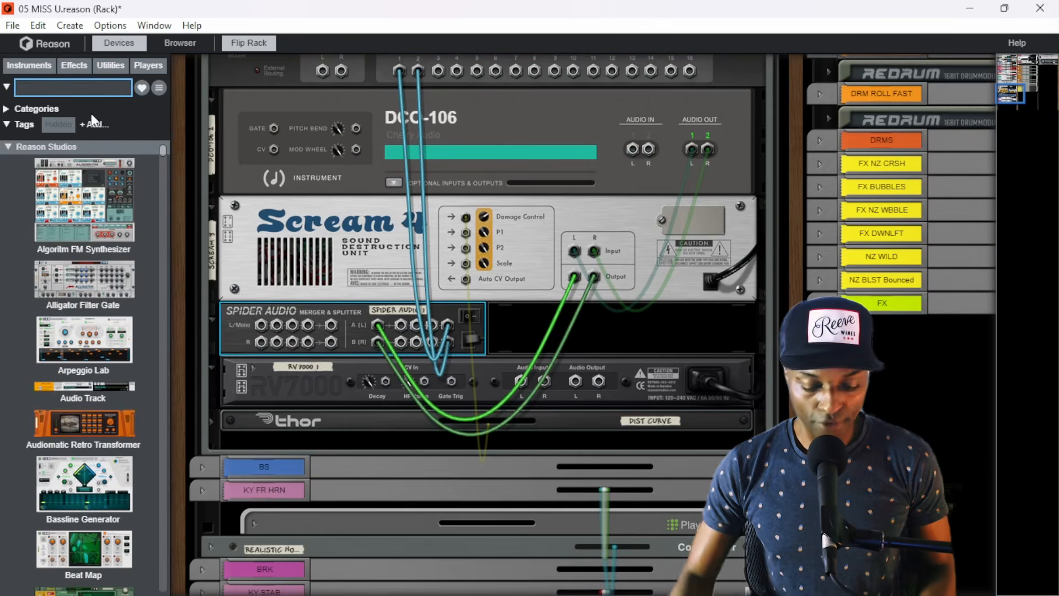
pyautogui.write('GAIN')
pyautogui.moveTo(83, 247); pyautogui.dragTo(376, 357)
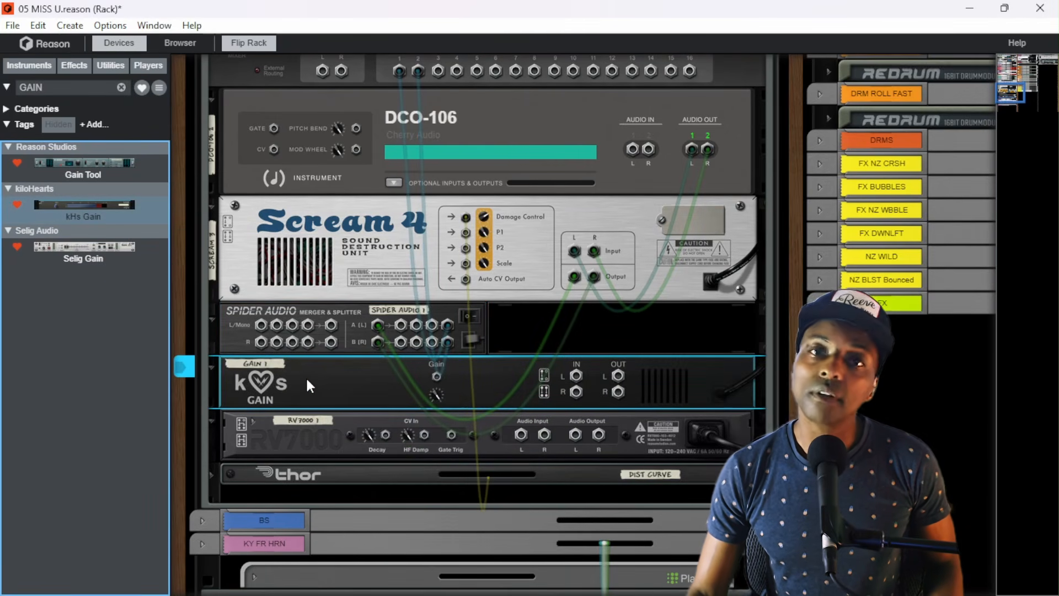
pyautogui.moveTo(309, 372); pyautogui.dragTo(329, 464)
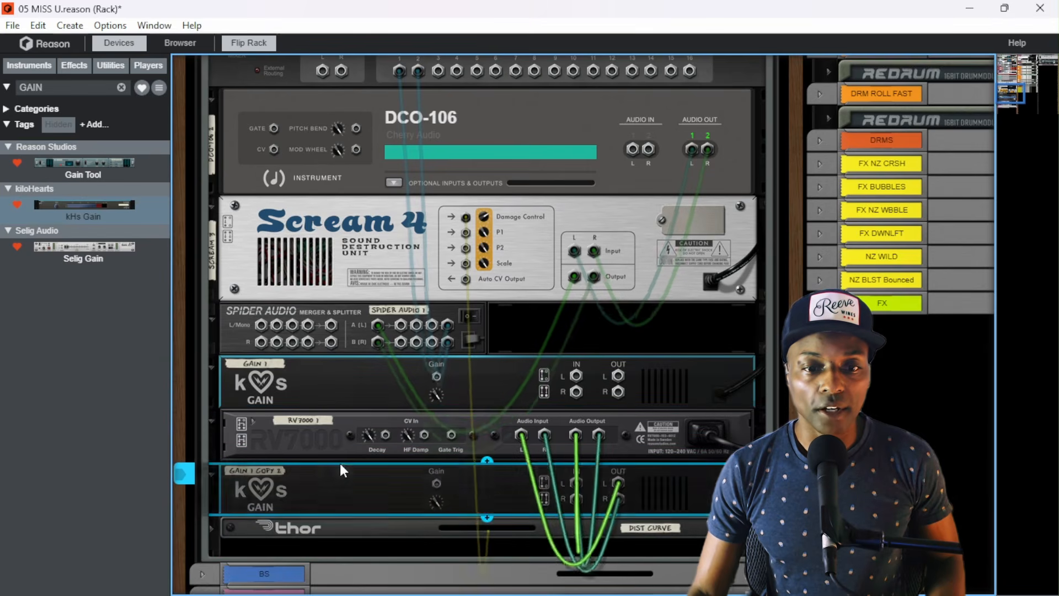
# - Rename the kHs Gain above the reverb RVB IN and the copy below it RVB OUT
pyautogui.doubleClick(266, 366)
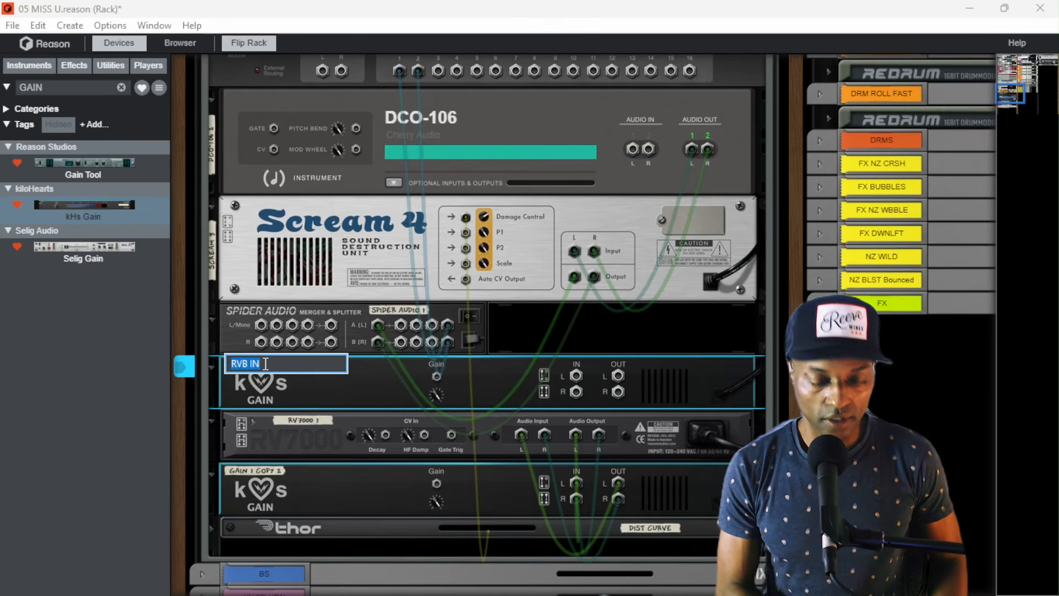
pyautogui.doubleClick(270, 470)
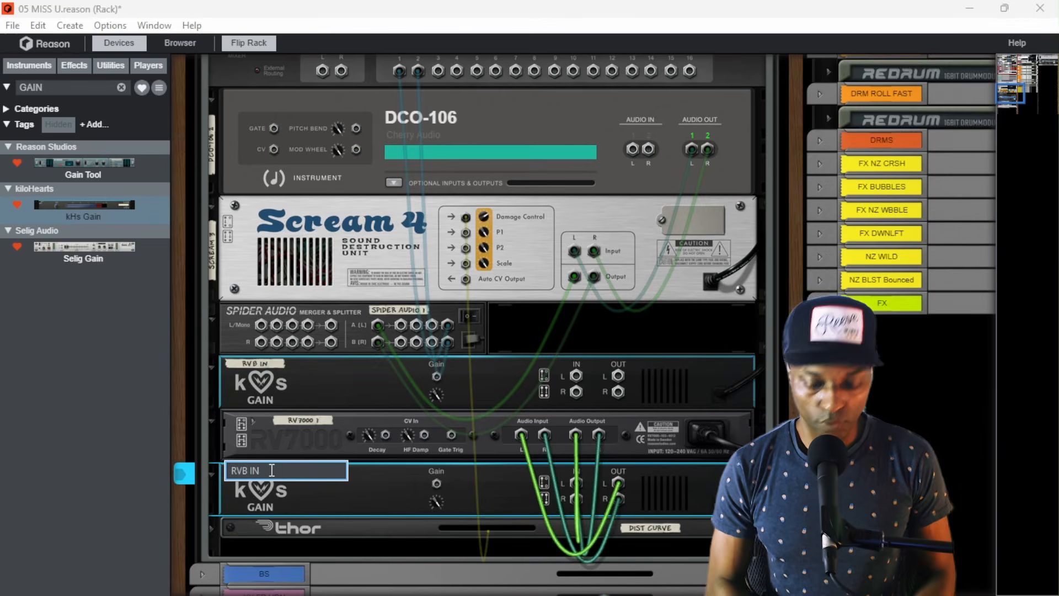
pyautogui.write('RVB OUT')
pyautogui.press('Return')
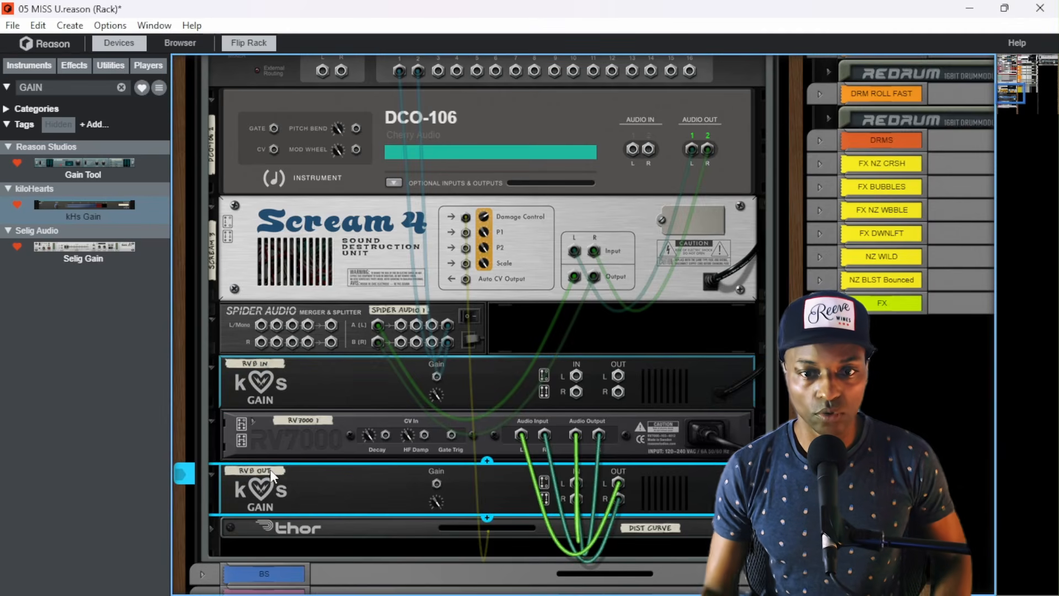
# - Cable the Spider Audio's first split outputs to RVB IN's inputs, and disconnect all cables between the RV7000 and RVB OUT
pyautogui.moveTo(400, 327); pyautogui.dragTo(405, 437)
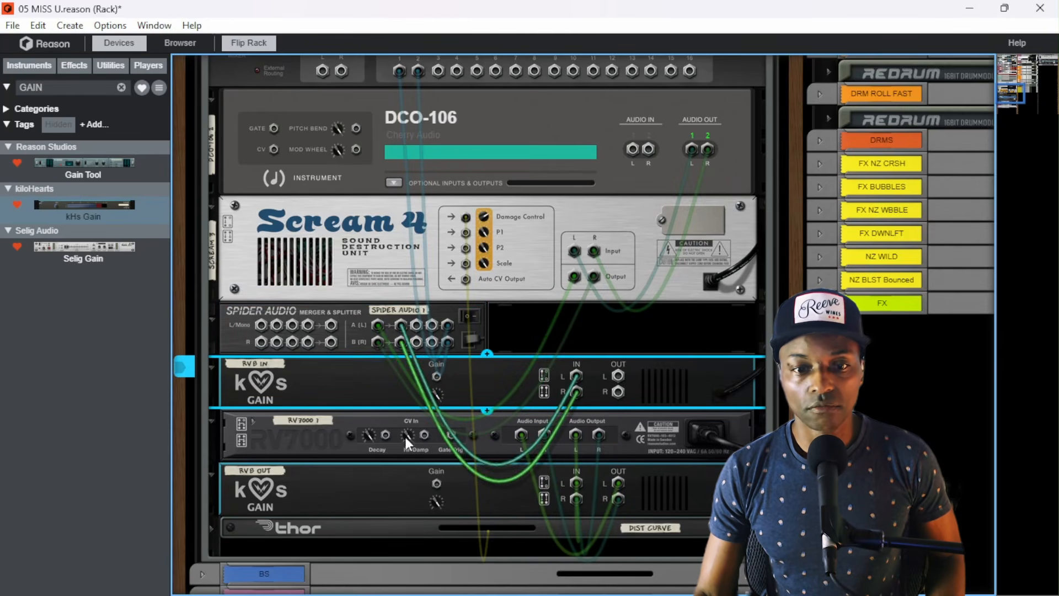
pyautogui.click(467, 485)
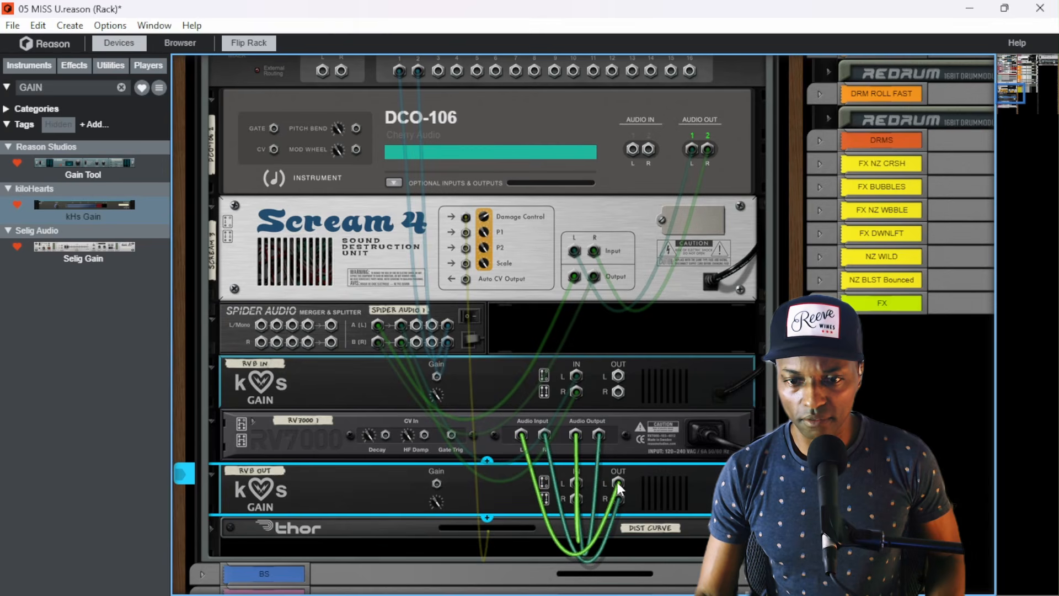
pyautogui.moveTo(617, 482); pyautogui.dragTo(559, 514)
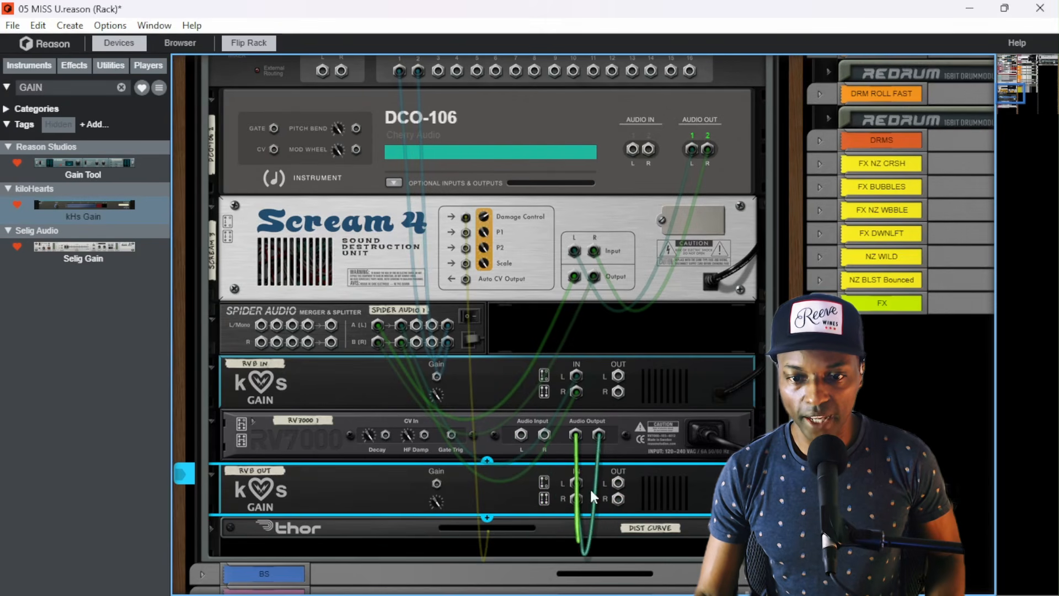
pyautogui.moveTo(576, 433); pyautogui.dragTo(567, 428)
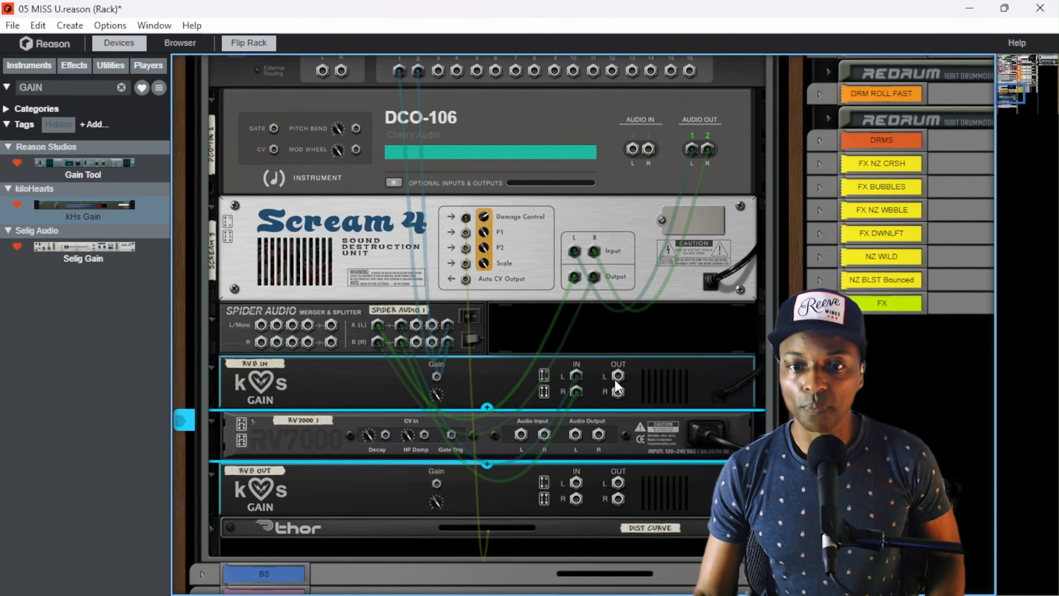
# - Cable RVB IN's outputs to the RV7000's inputs, and route the RV7000 through RVB OUT to Combinator mixer inputs 3 and 4
pyautogui.moveTo(616, 376); pyautogui.dragTo(522, 435)
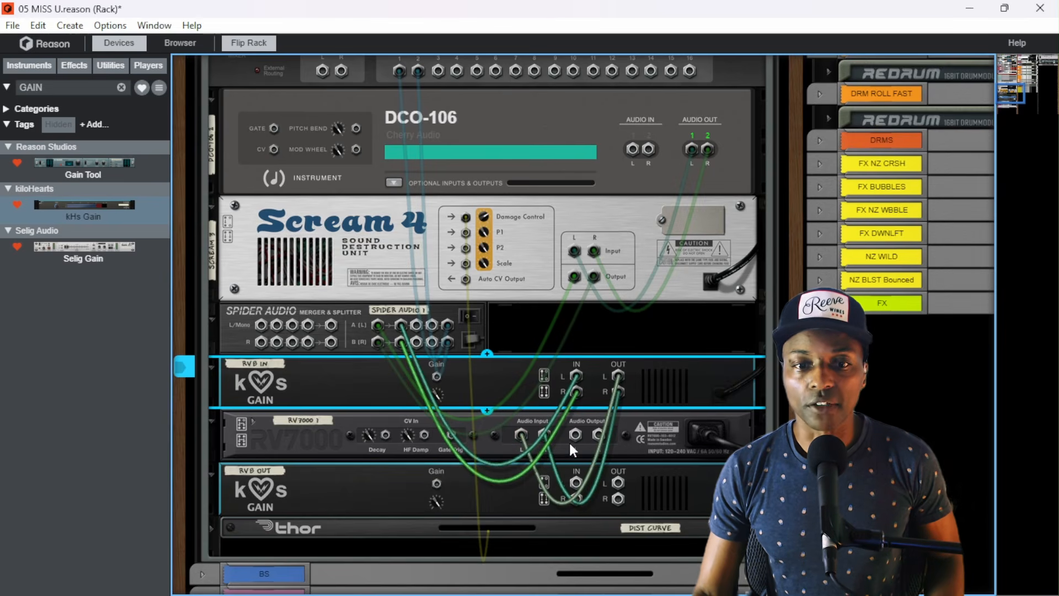
pyautogui.click(383, 440)
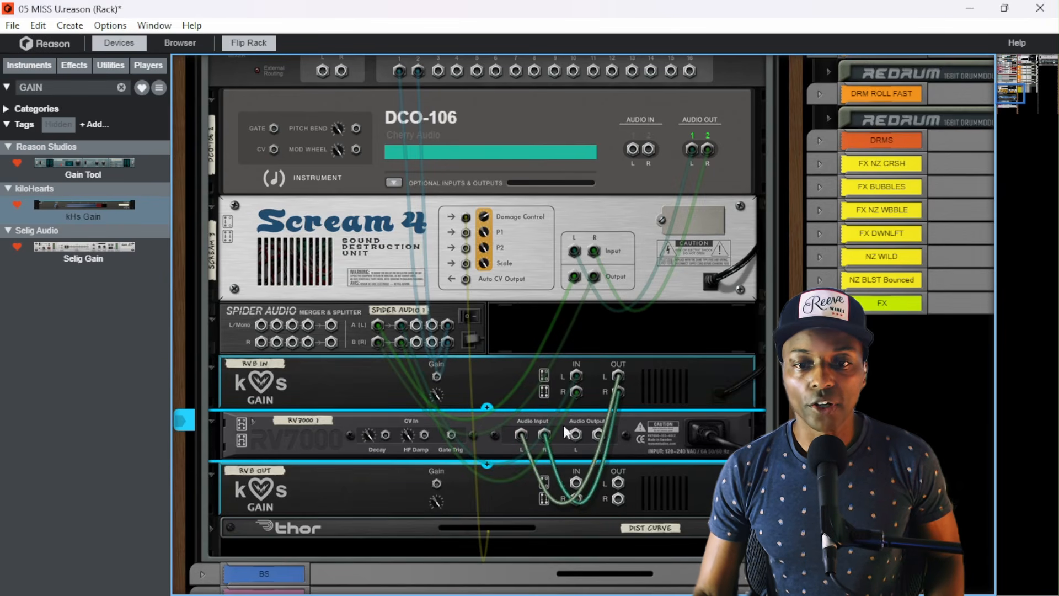
pyautogui.moveTo(574, 434); pyautogui.dragTo(456, 149)
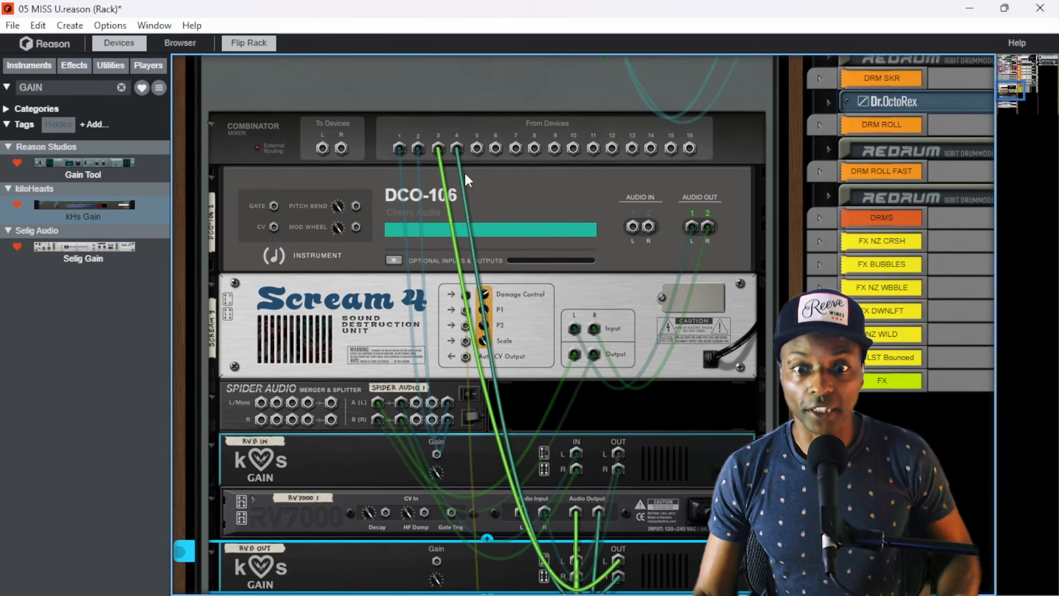
# - Return to the rack front and turn down the Gain knob of RVB IN
pyautogui.scroll(-2, 464, 170)
pyautogui.press('Tab')
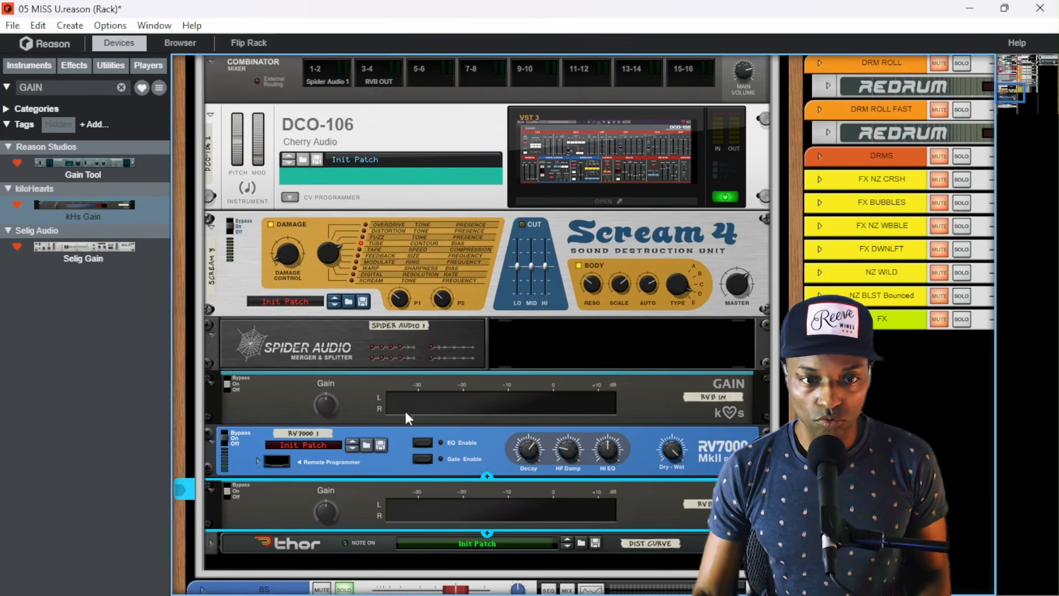
pyautogui.click(325, 407)
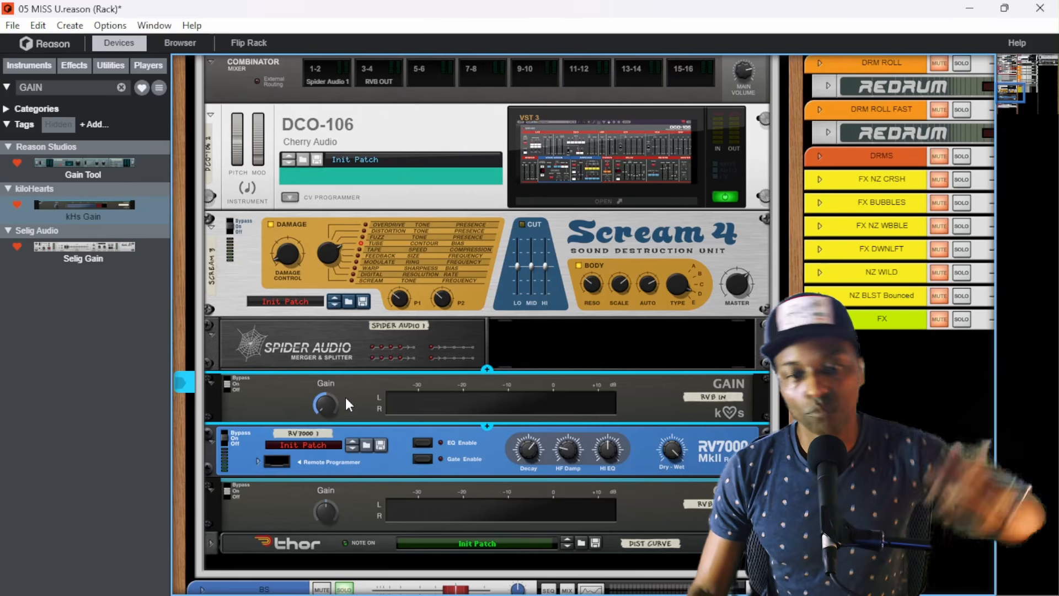
# - On the rack's rear, unfold the Thor labelled DIST CURVE and cable its CV 1 modulation output to RVB IN's Gain input
pyautogui.press('Tab')
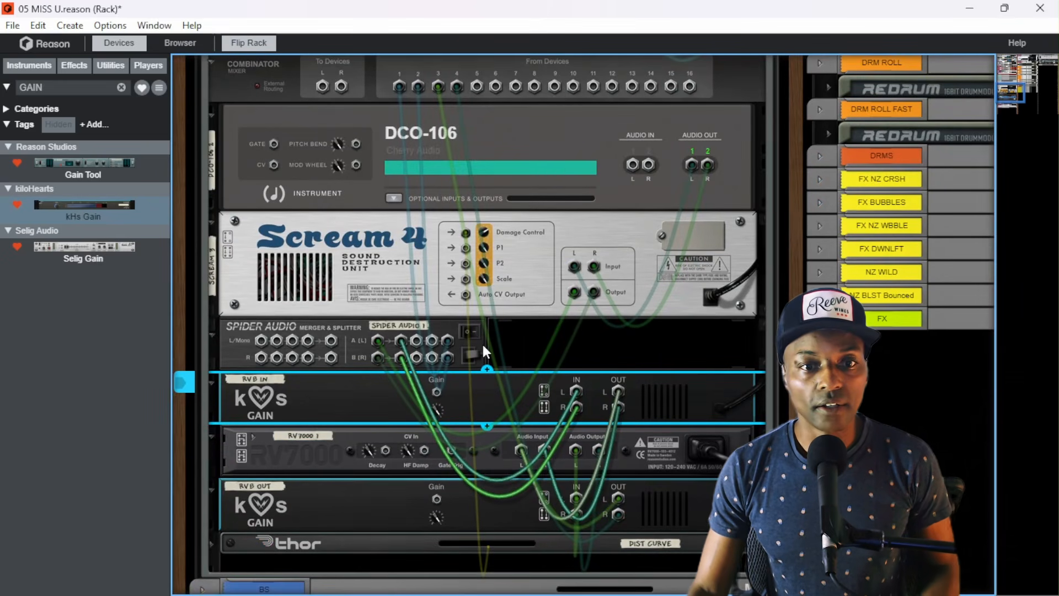
pyautogui.scroll(-5, 475, 319)
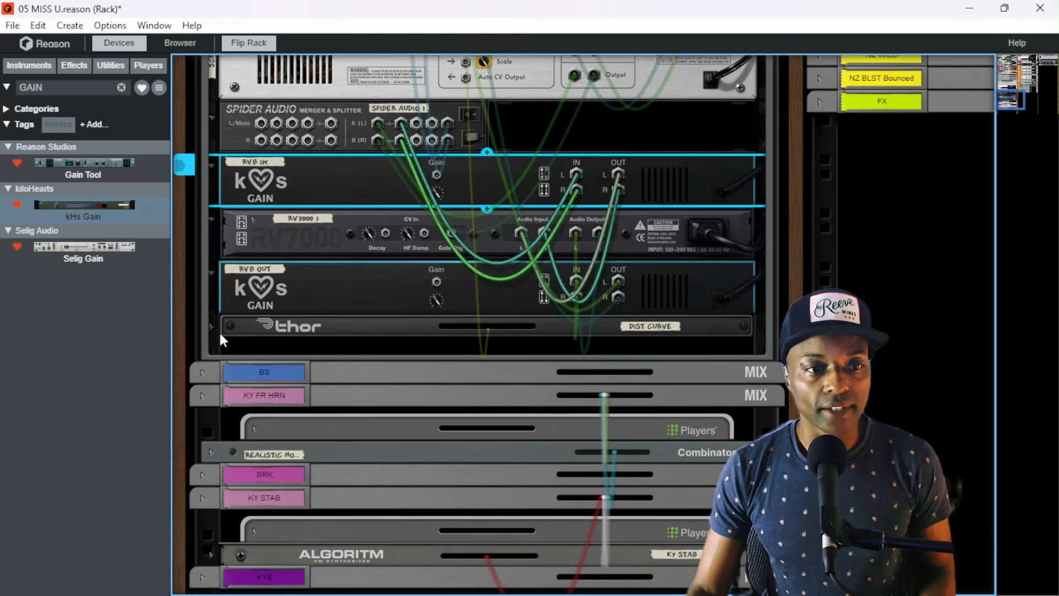
pyautogui.click(217, 329)
pyautogui.scroll(4, 476, 270)
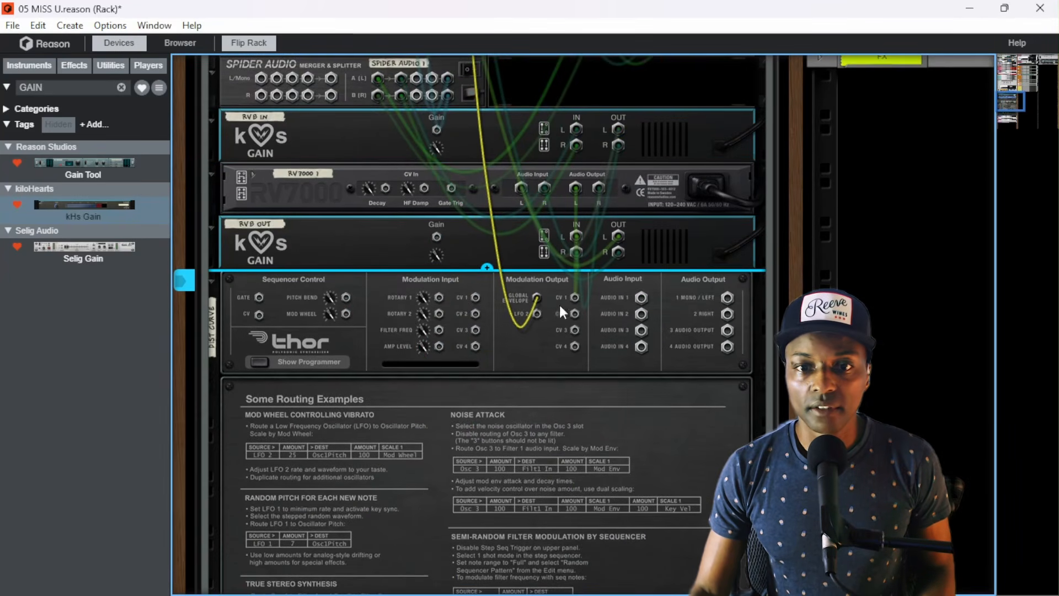
pyautogui.moveTo(574, 298)
pyautogui.mouseDown()
pyautogui.moveTo(478, 278)
pyautogui.moveTo(452, 254)
pyautogui.moveTo(436, 132)
pyautogui.mouseUp()
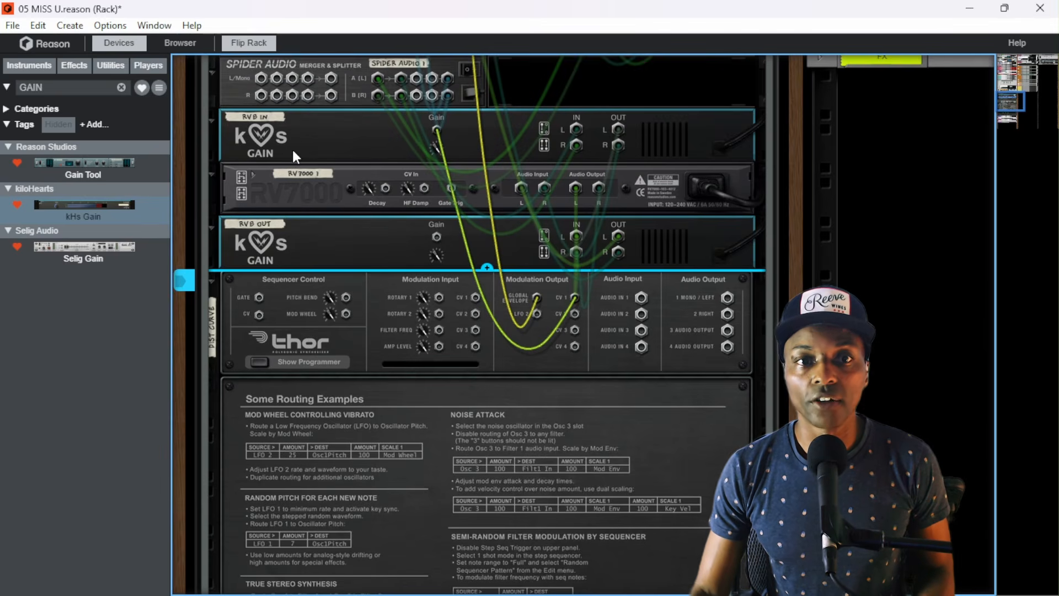
pyautogui.click(432, 158)
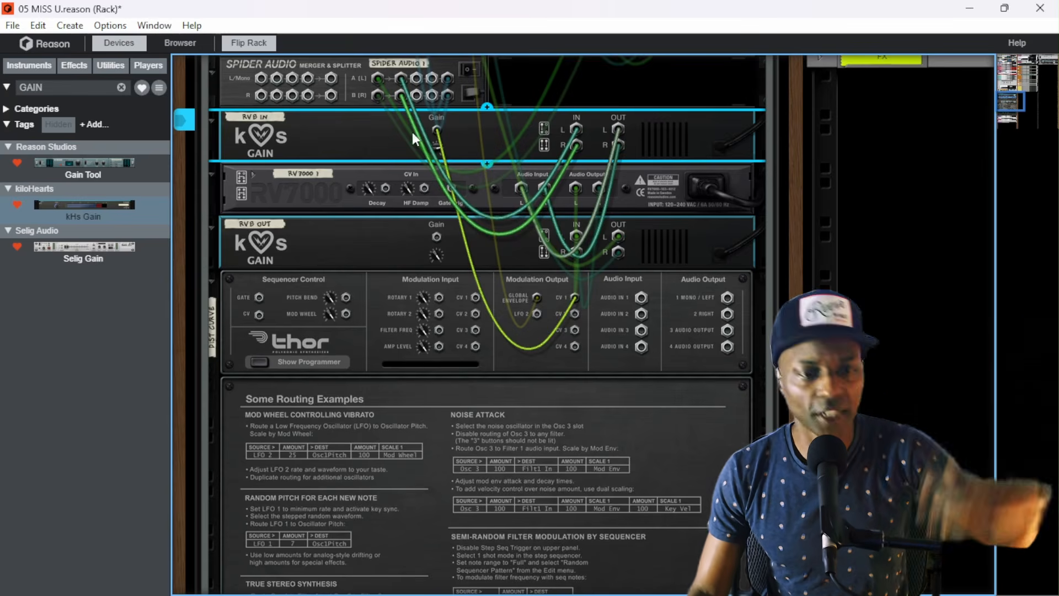
# - Return to the rack front and turn down the Gain knobs of RVB IN and RVB OUT to balance the reverb level
pyautogui.press('Tab')
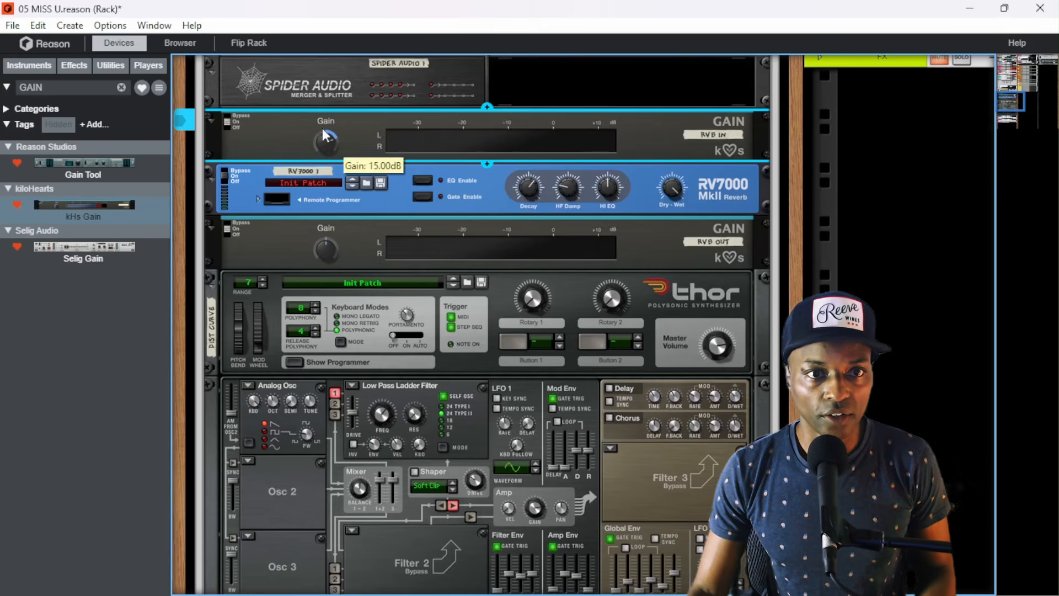
pyautogui.moveTo(321, 62); pyautogui.dragTo(353, 348)
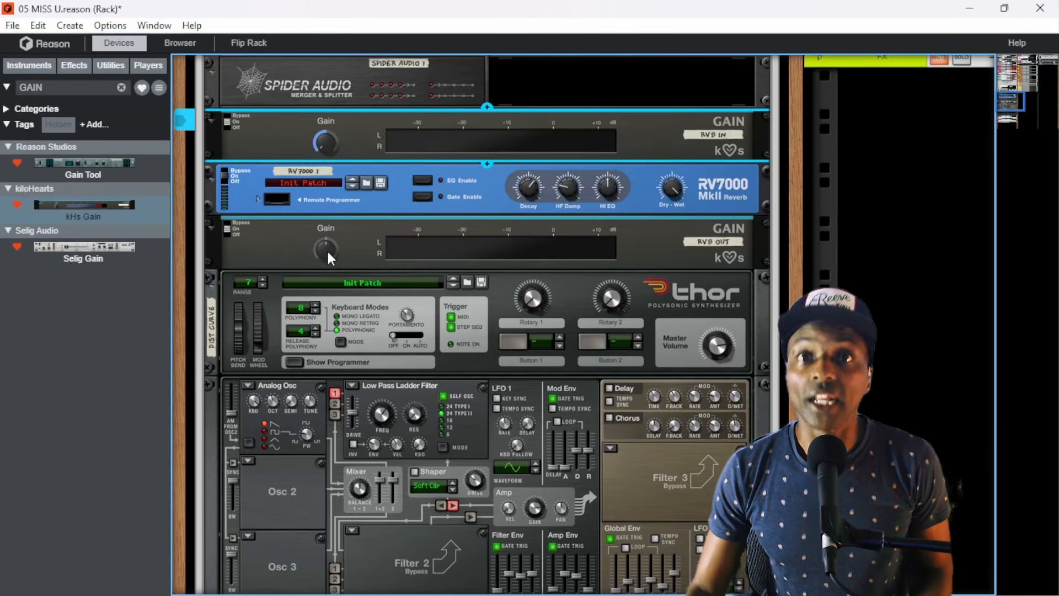
pyautogui.moveTo(327, 249)
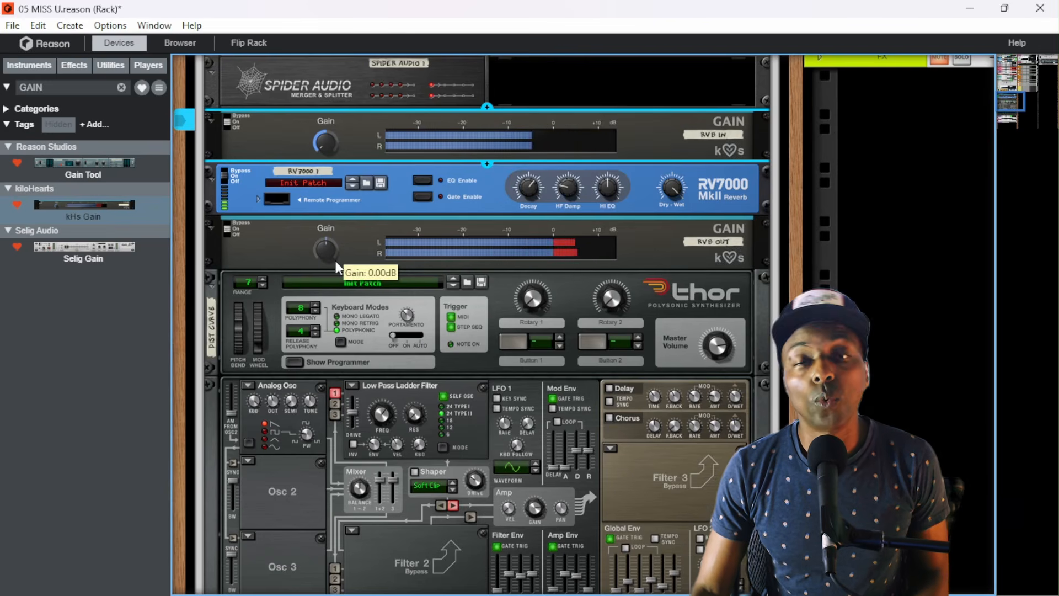
pyautogui.press('Tab')
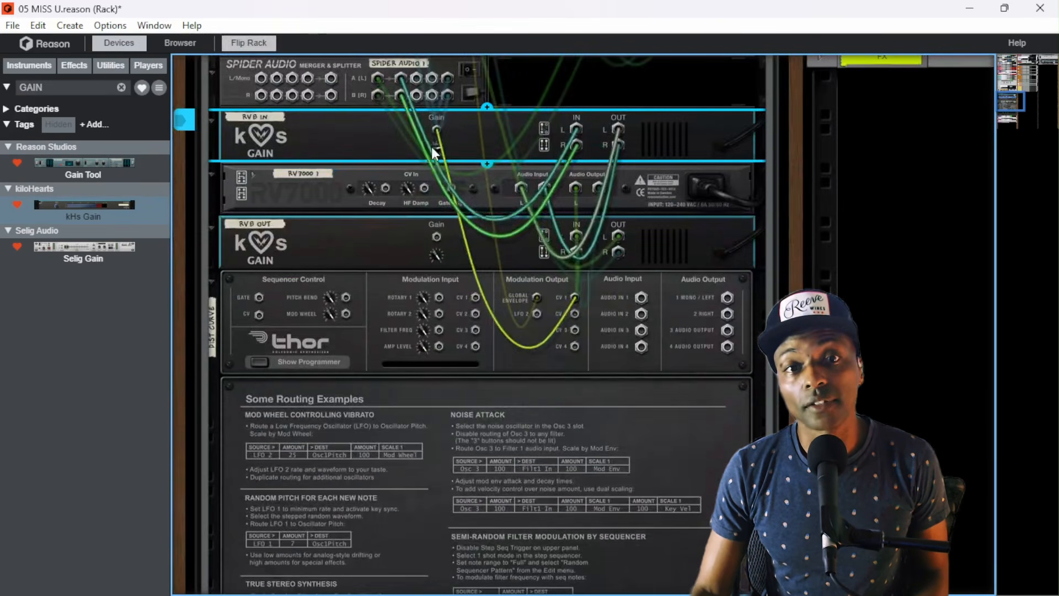
pyautogui.press('Tab')
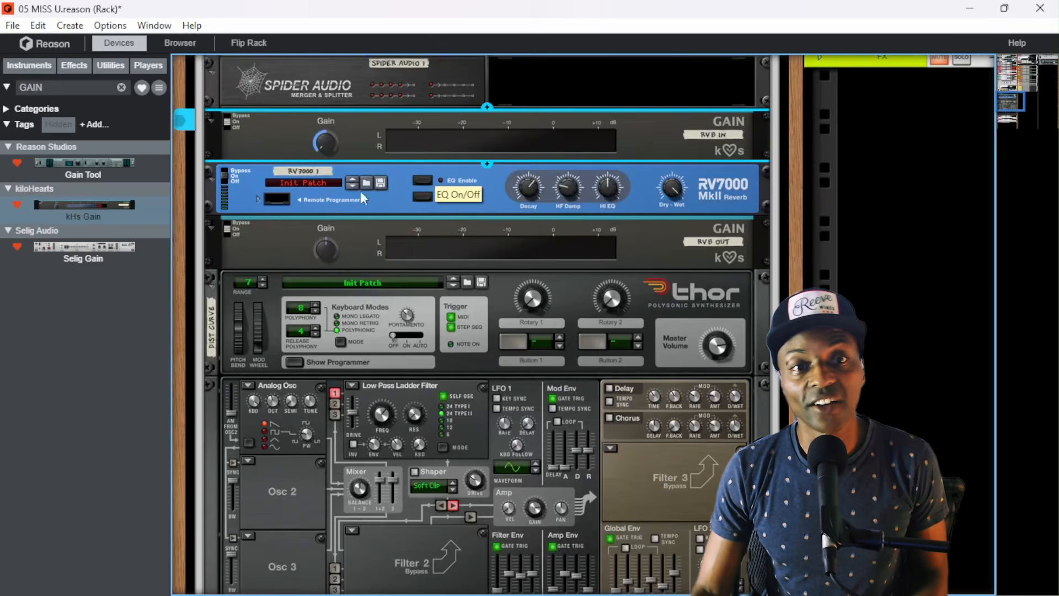
pyautogui.click(331, 252)
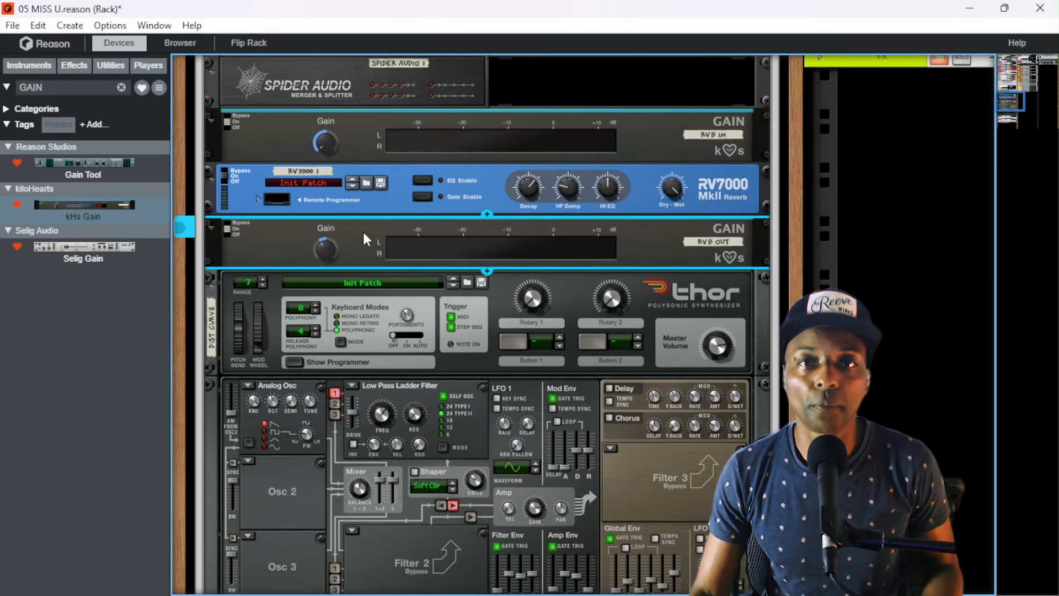
pyautogui.press('Tab')
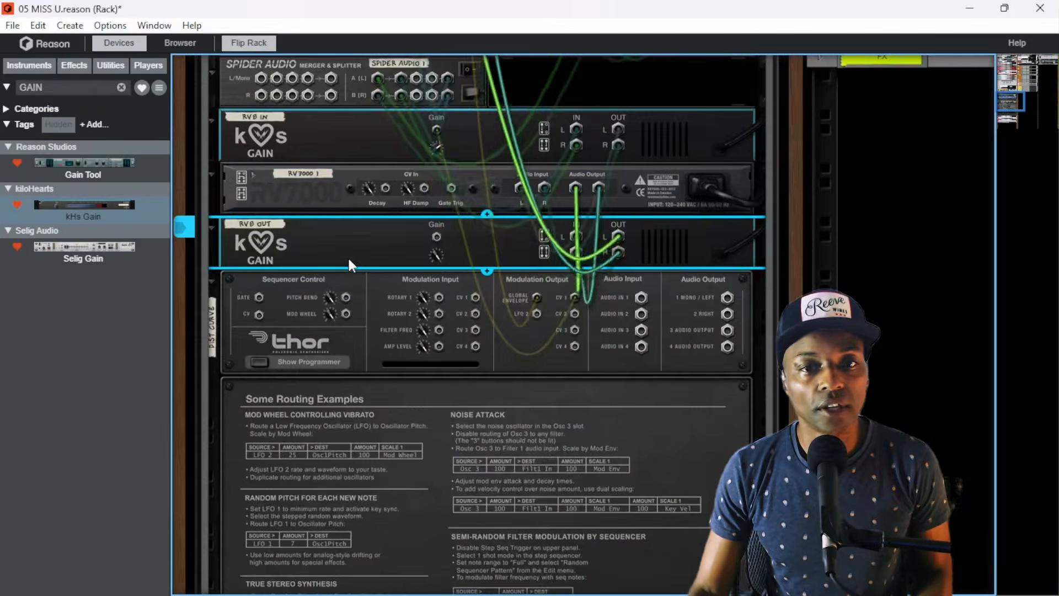
pyautogui.press('Tab')
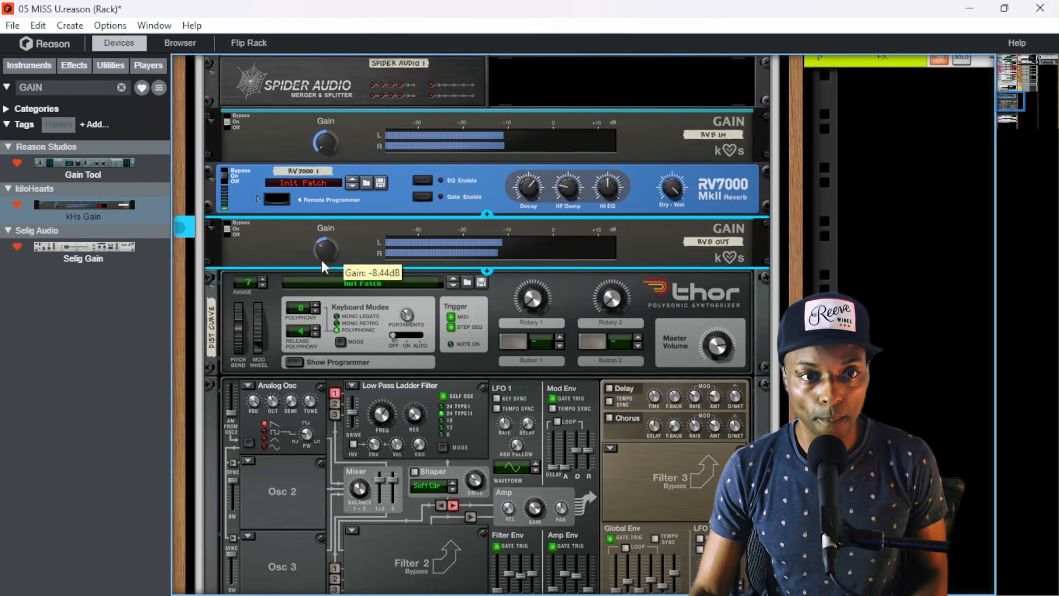
pyautogui.moveTo(320, 257)
pyautogui.mouseDown()
pyautogui.moveTo(309, 336)
pyautogui.moveTo(334, 246)
pyautogui.mouseUp()
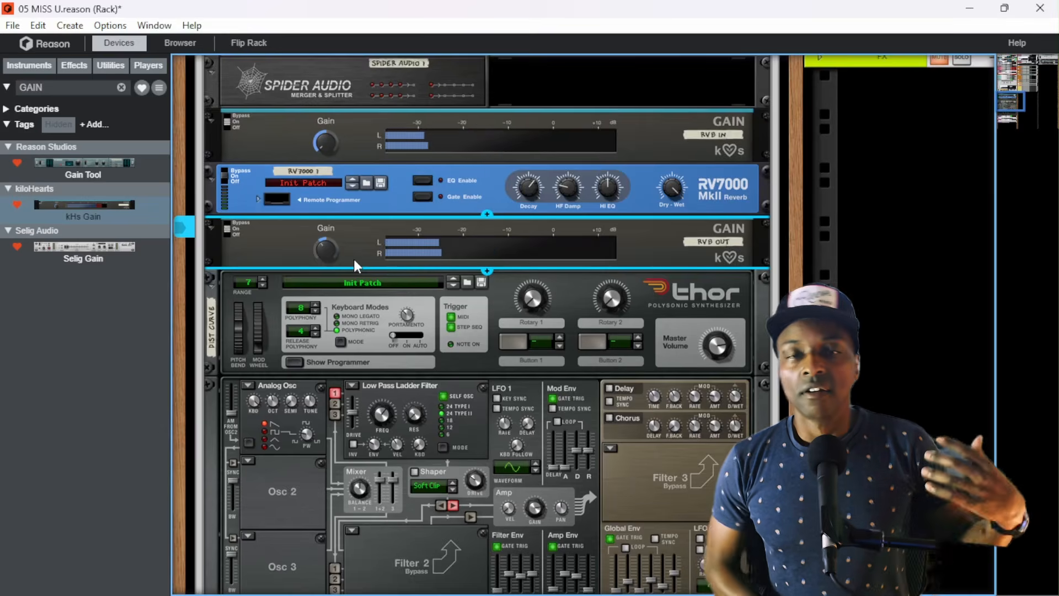
pyautogui.scroll(3, 709, 316)
pyautogui.scroll(-4, 701, 344)
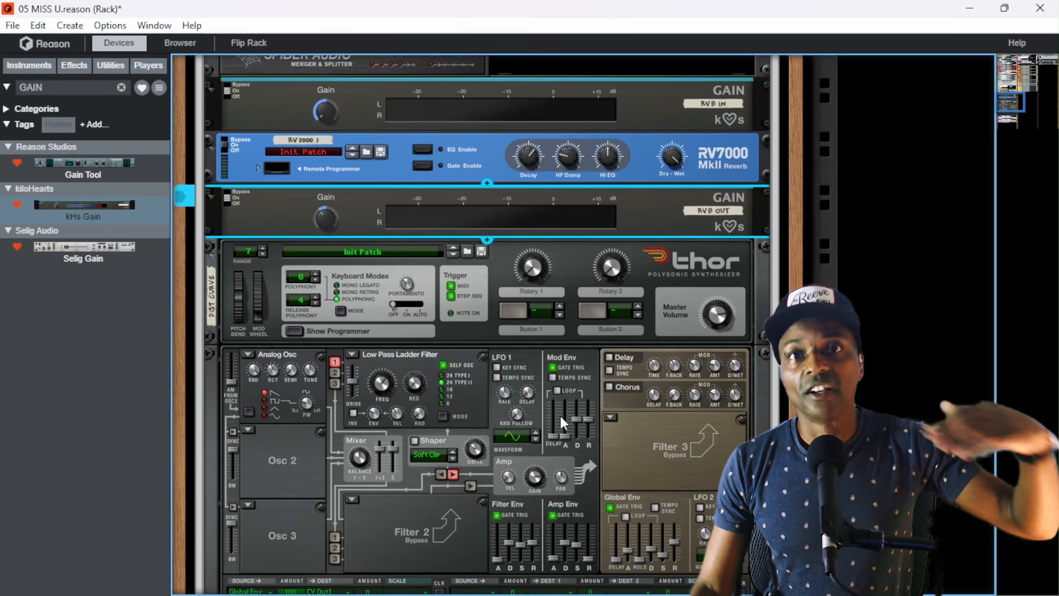
pyautogui.moveTo(559, 412)
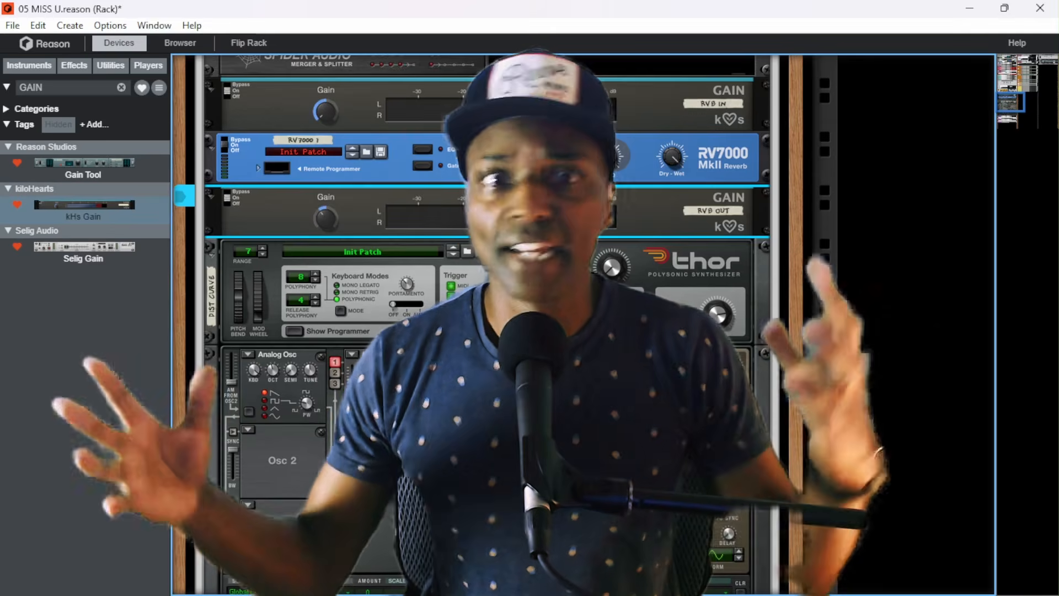
pyautogui.click(665, 101)
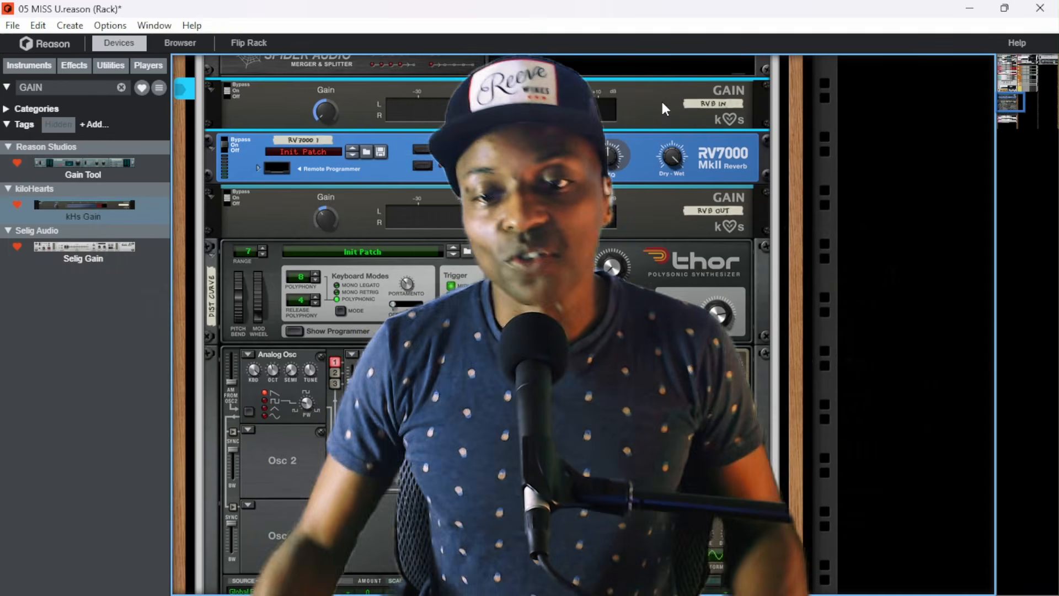
pyautogui.scroll(-2, 485, 326)
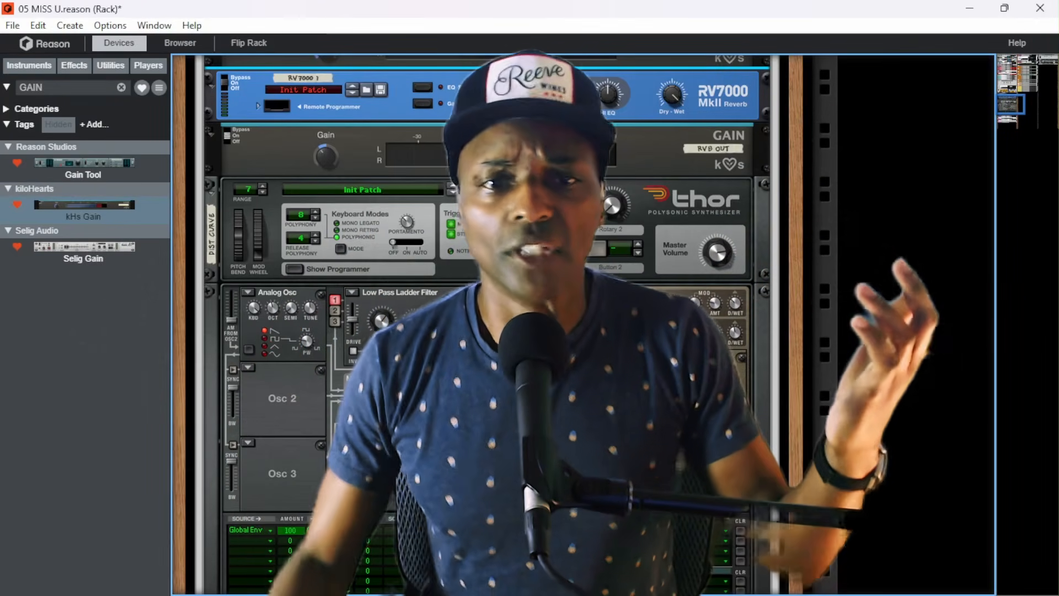
pyautogui.scroll(3, 584, 325)
pyautogui.scroll(4, 486, 324)
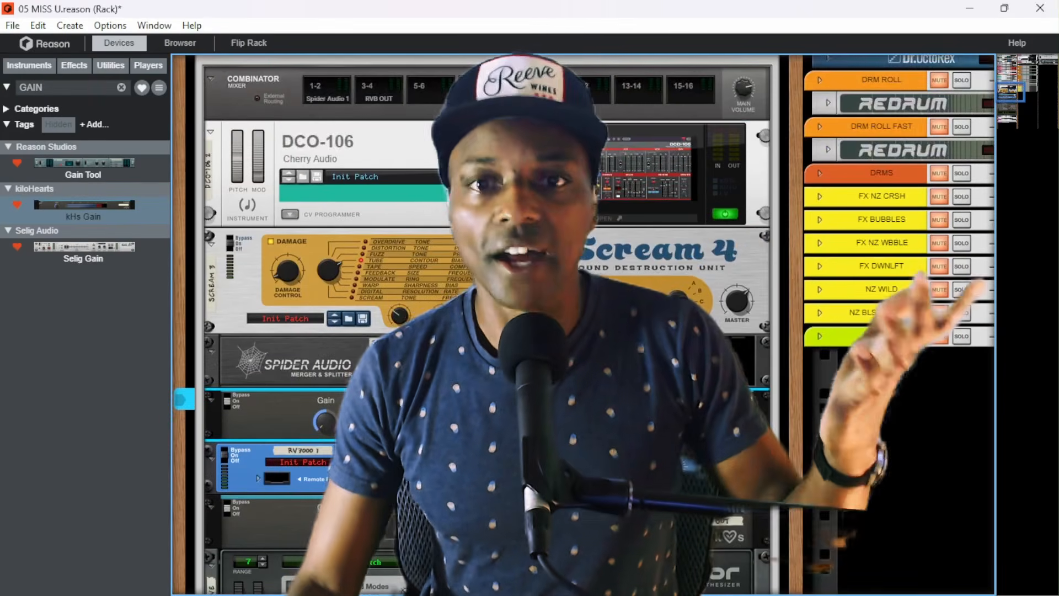